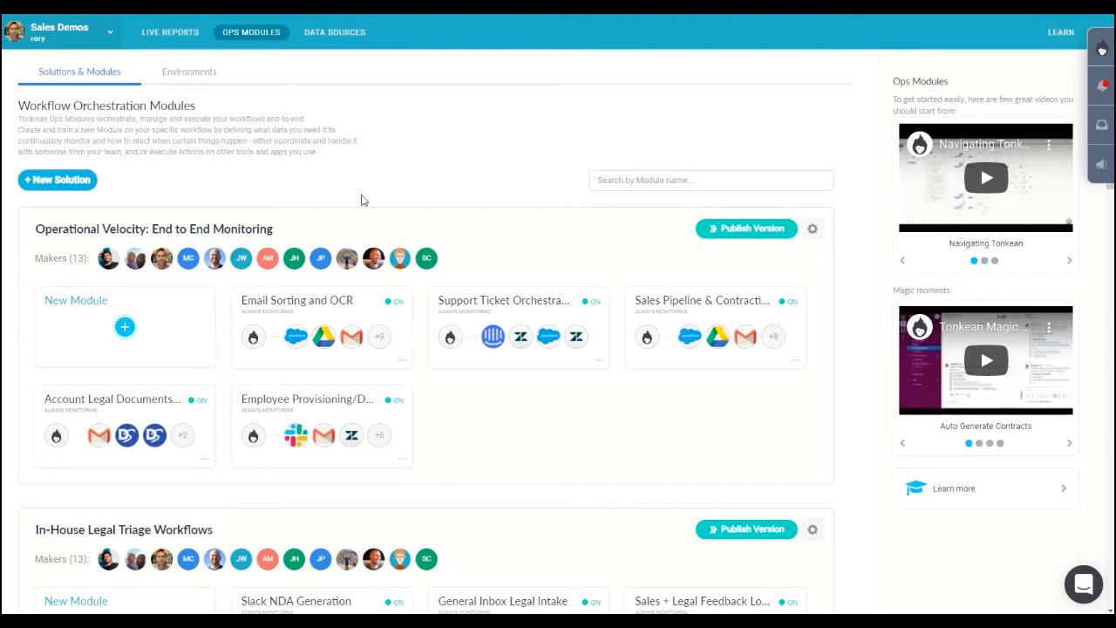
# Look through the solutions and their workflow modules on the Ops Modules overview
pyautogui.scroll(-2, 364, 201)
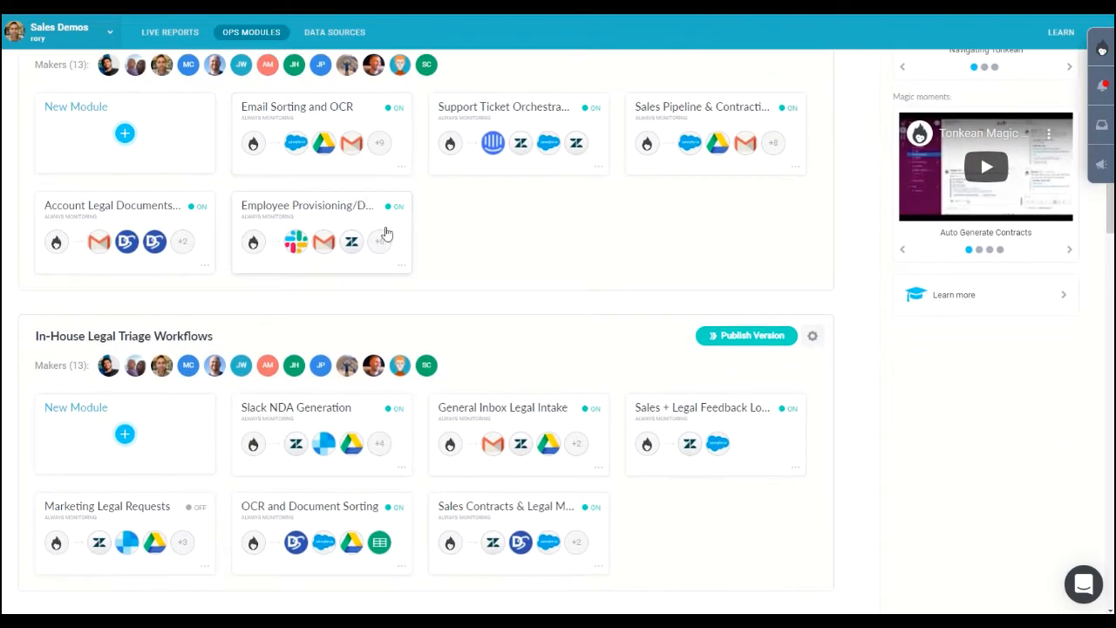
pyautogui.scroll(2, 406, 264)
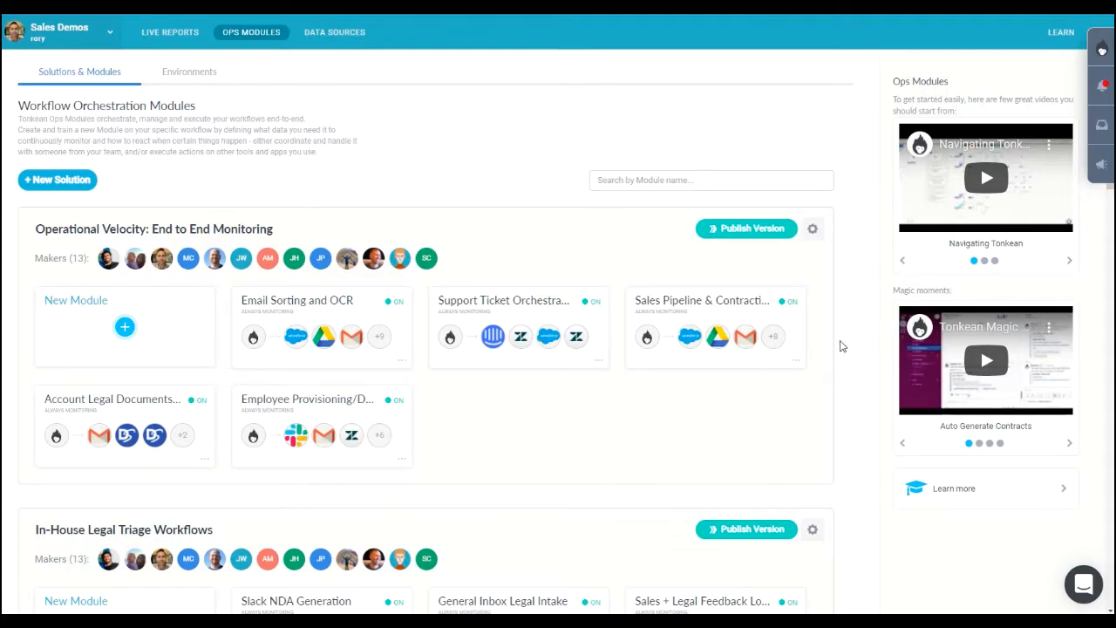
pyautogui.moveTo(52, 338)
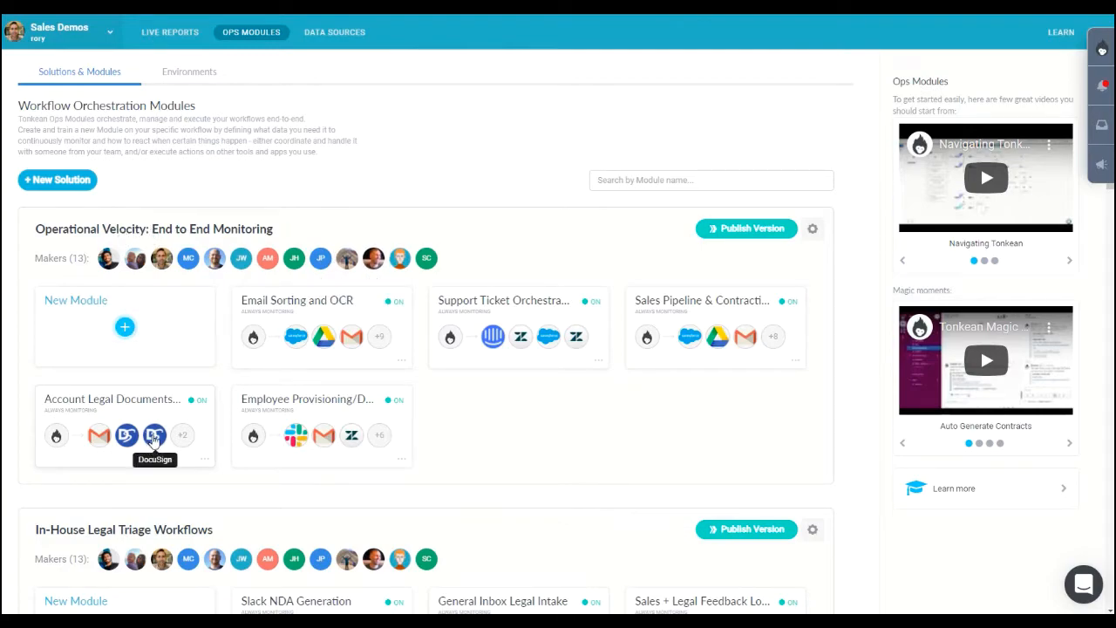
pyautogui.scroll(-2, 154, 439)
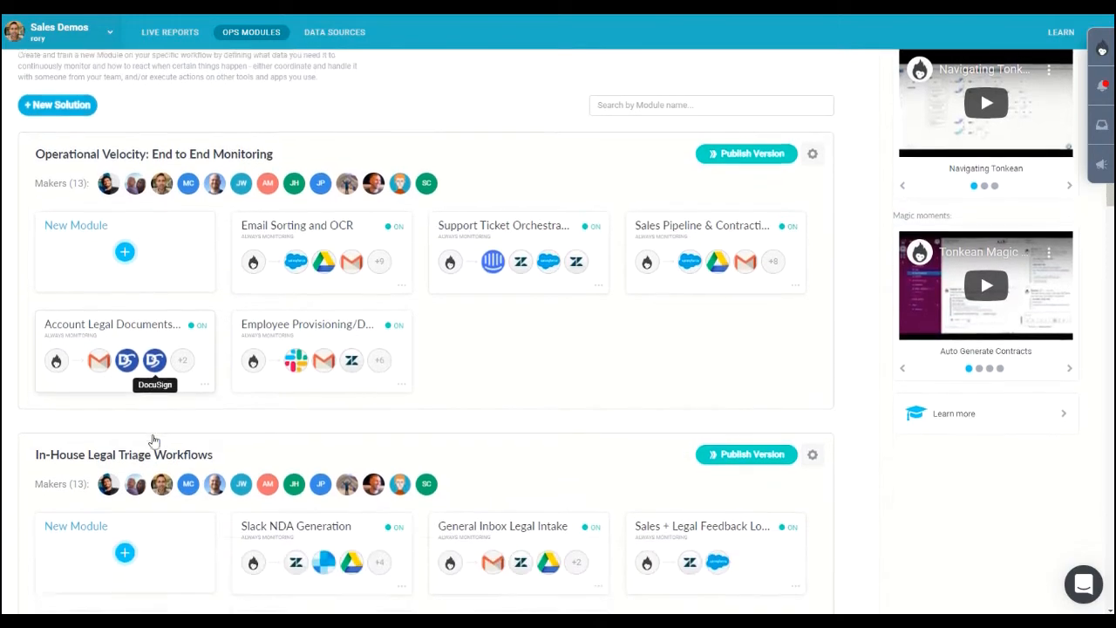
pyautogui.scroll(-1, 153, 439)
pyautogui.scroll(-1, 152, 438)
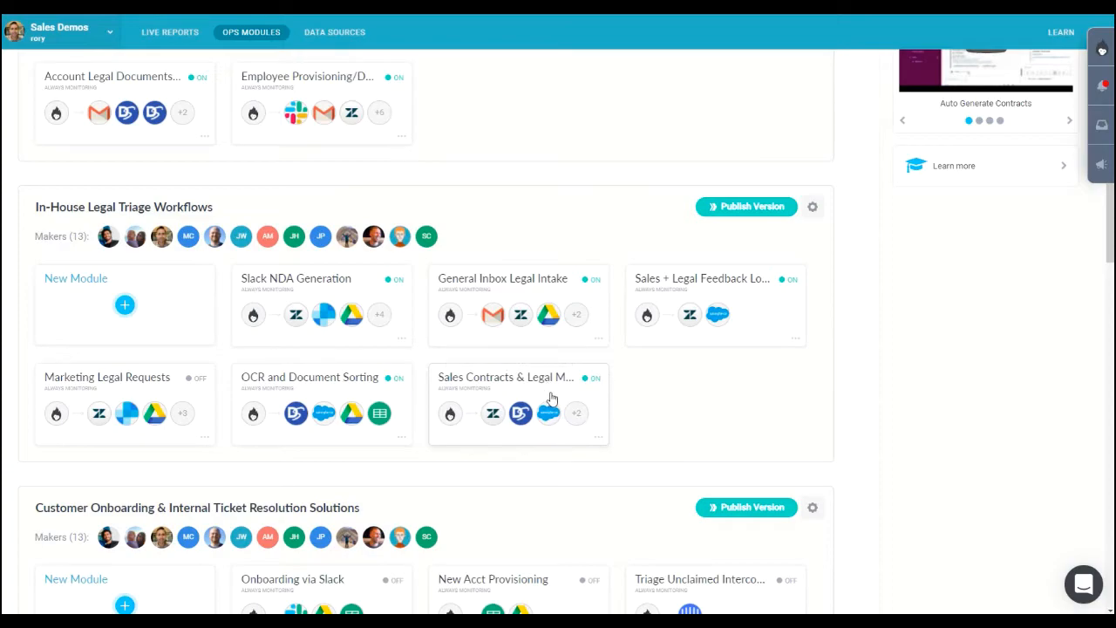
pyautogui.scroll(-1, 550, 398)
pyautogui.scroll(2, 551, 394)
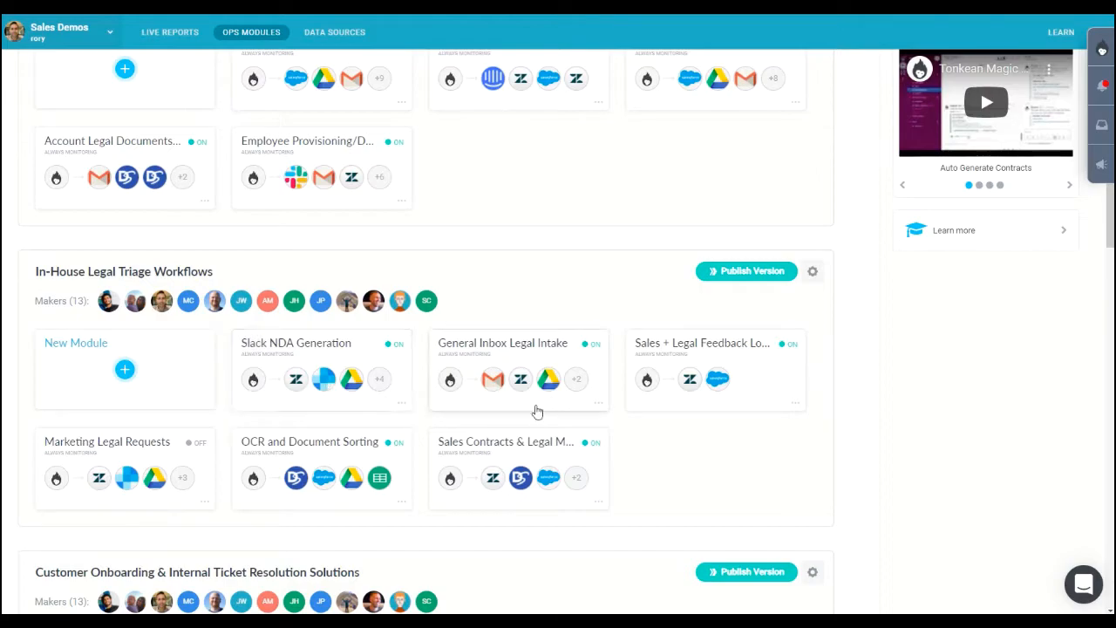
pyautogui.scroll(1, 523, 436)
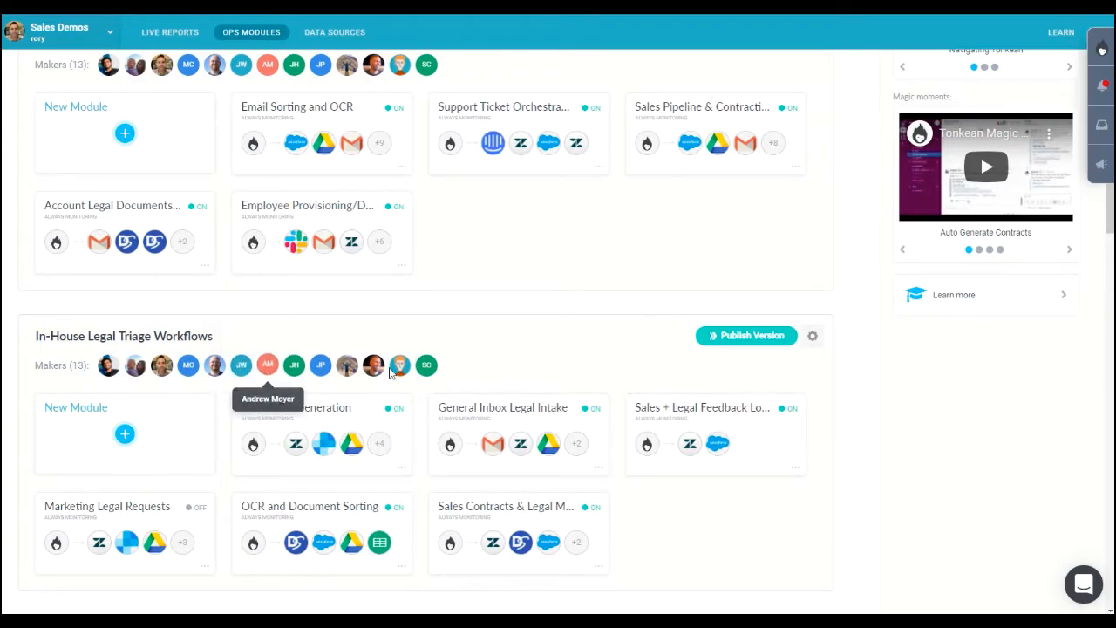
pyautogui.scroll(-5, 244, 369)
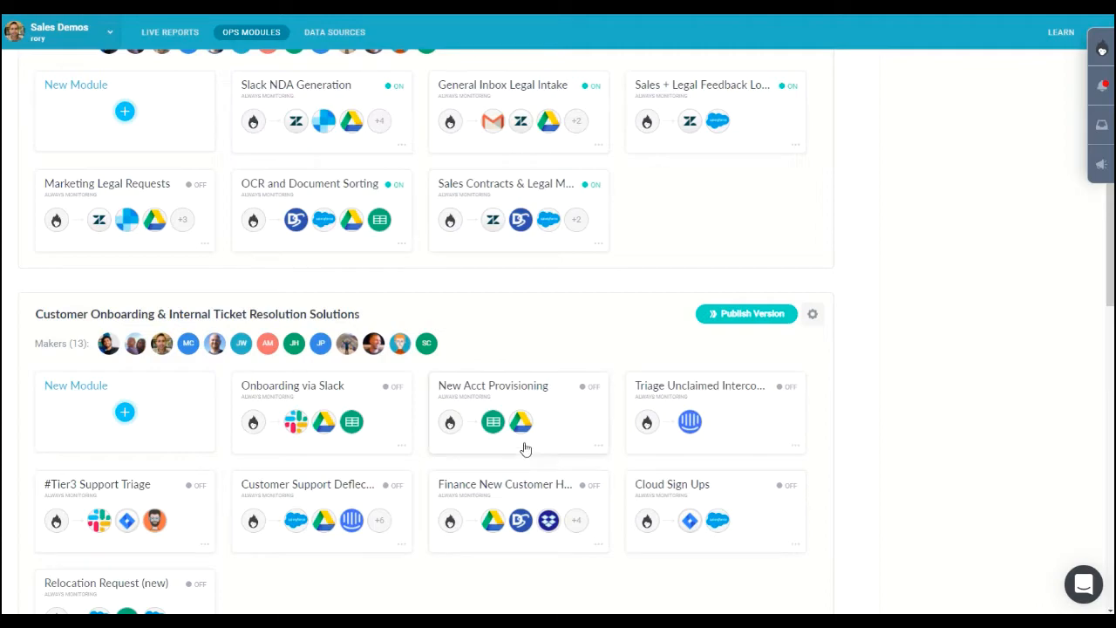
pyautogui.scroll(1, 541, 518)
pyautogui.scroll(3, 541, 519)
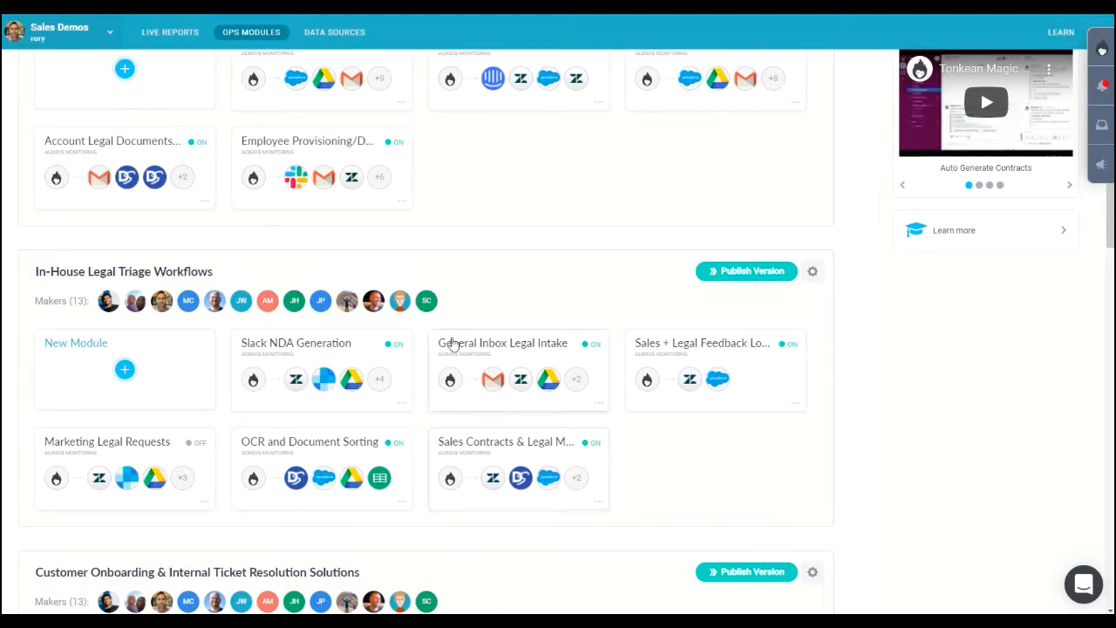
pyautogui.scroll(4, 444, 416)
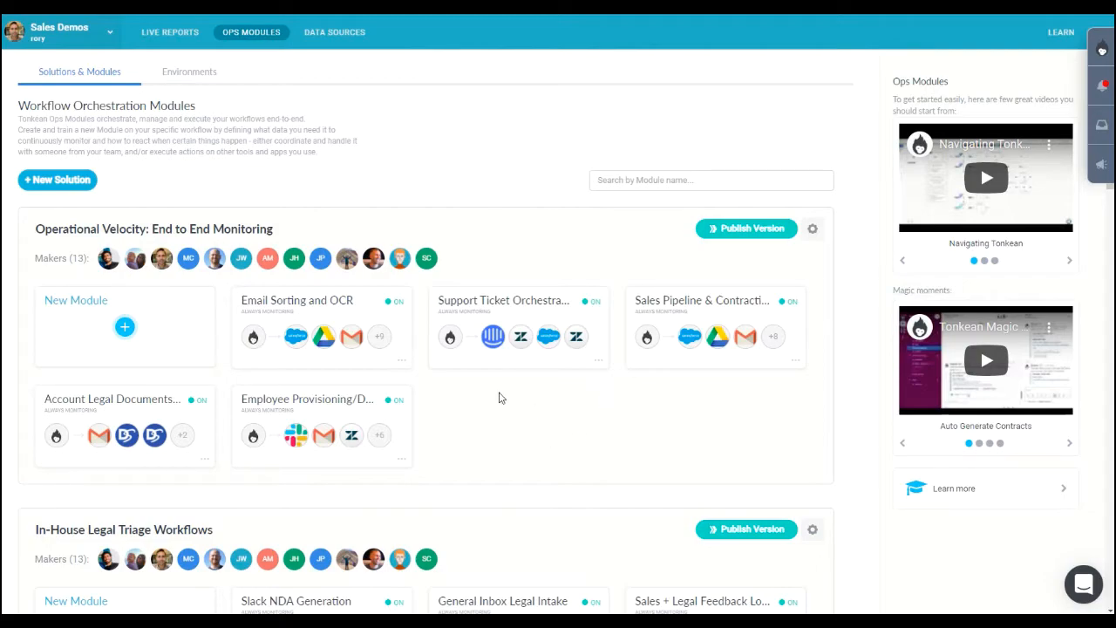
pyautogui.scroll(-2, 501, 417)
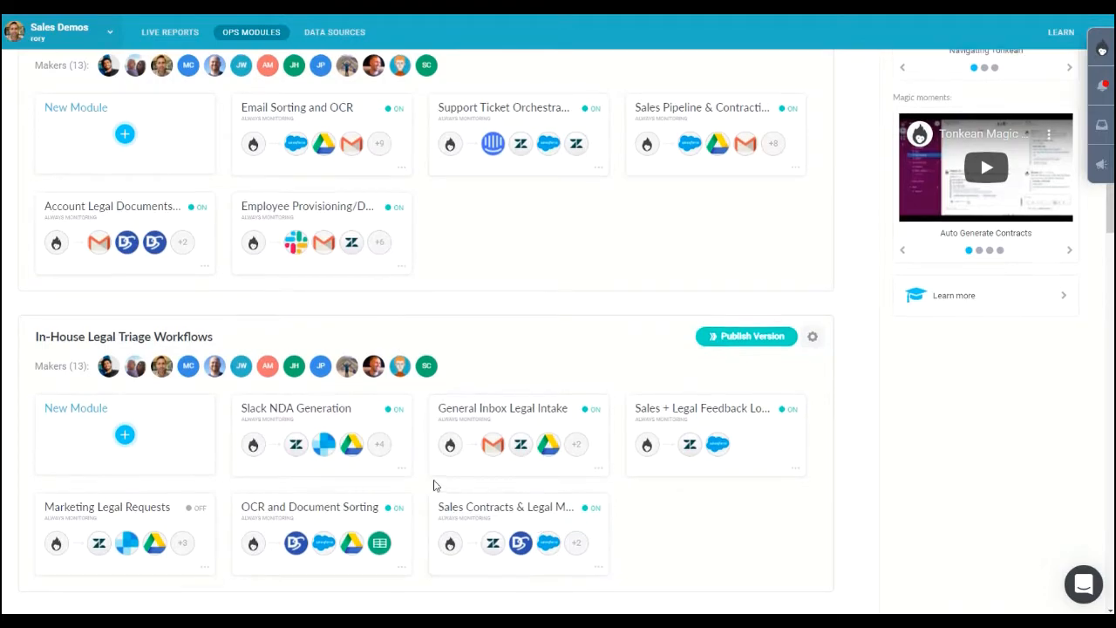
pyautogui.scroll(2, 433, 486)
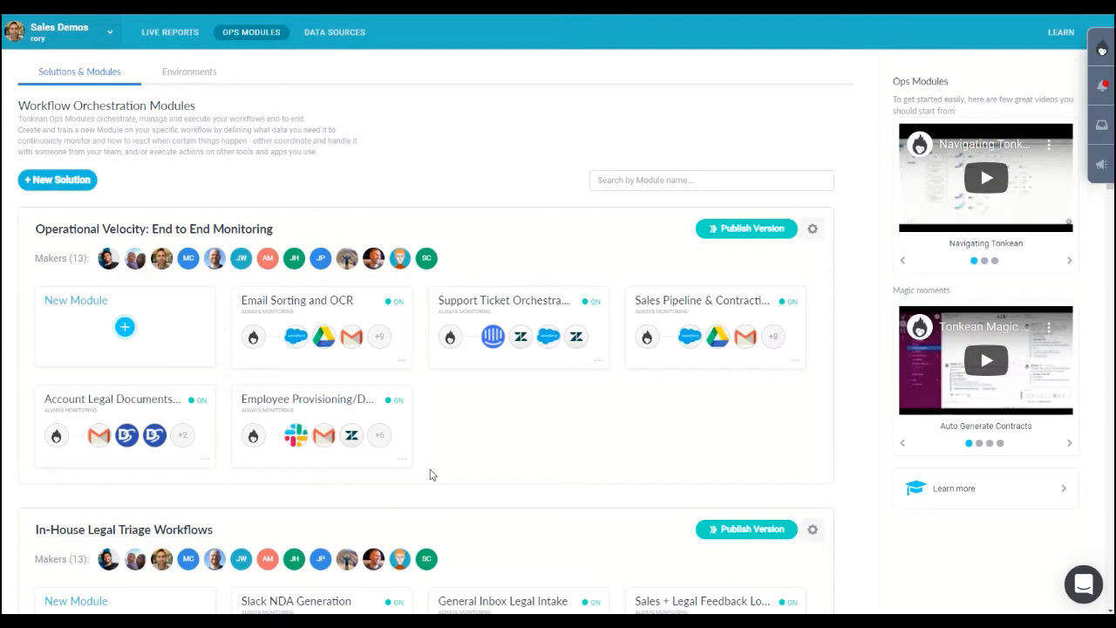
# Open the Account Legal Documents Request module, collapse its matched entities, and look over the flow
pyautogui.click(108, 407)
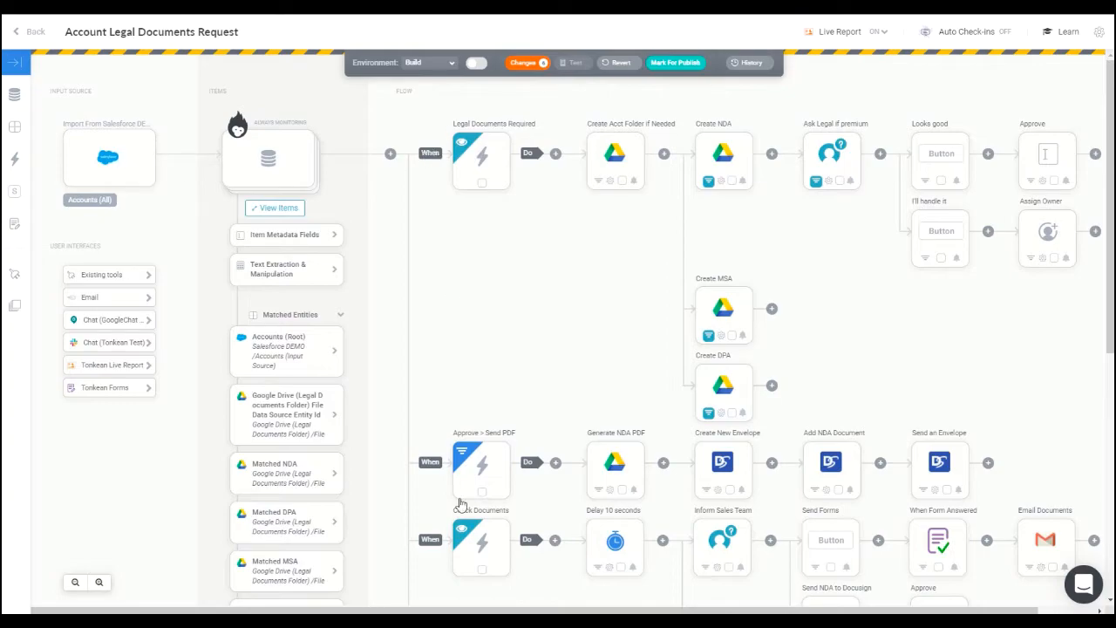
pyautogui.click(340, 316)
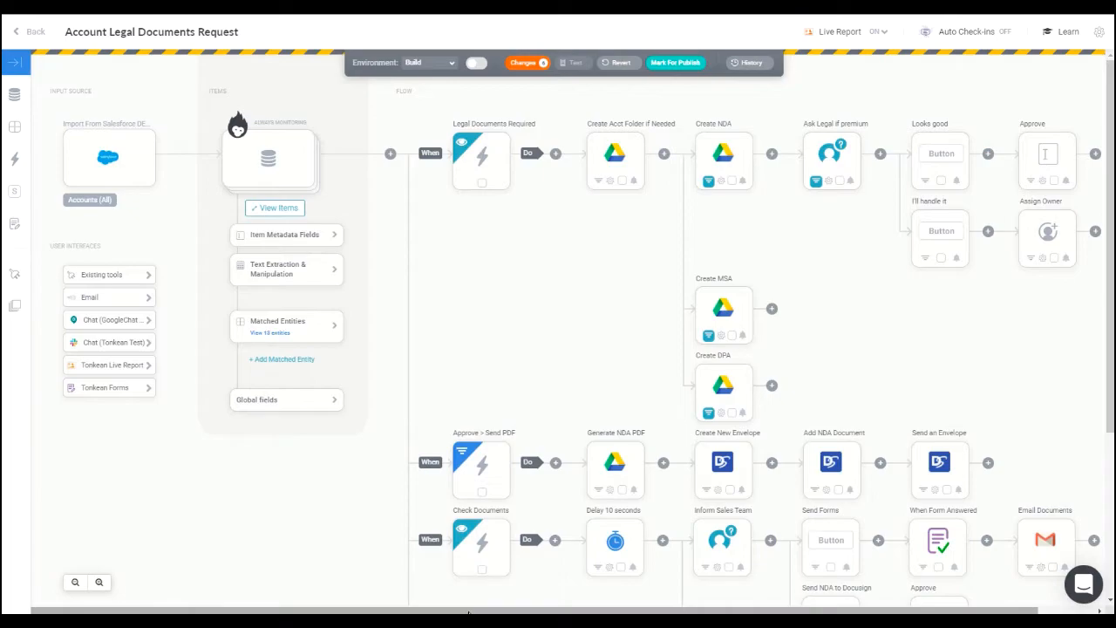
pyautogui.moveTo(468, 613); pyautogui.dragTo(526, 613)
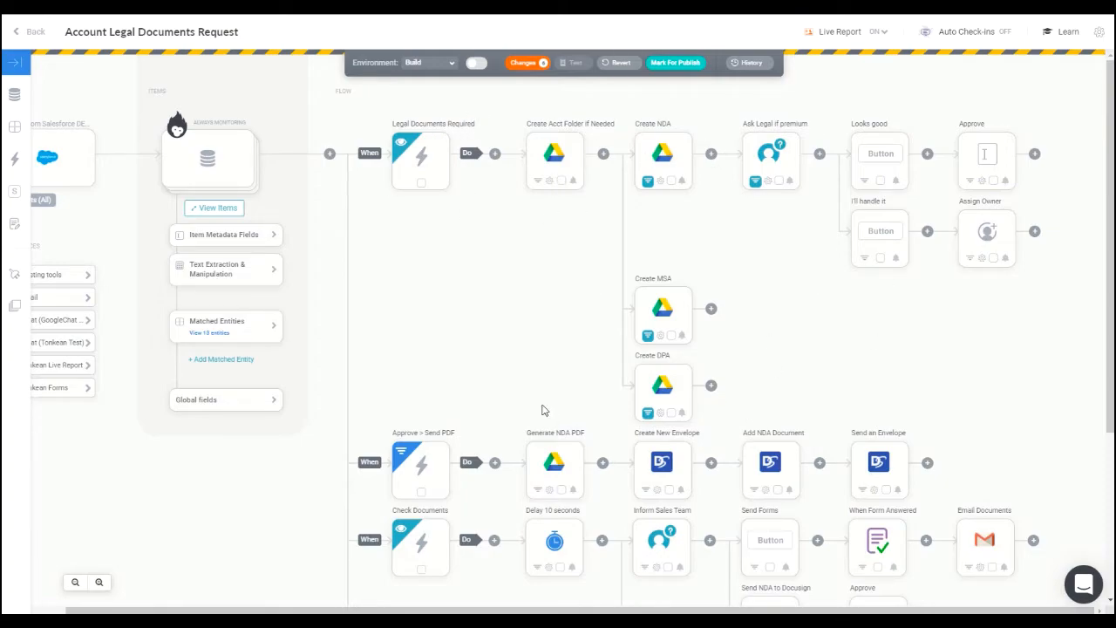
pyautogui.scroll(-3, 523, 381)
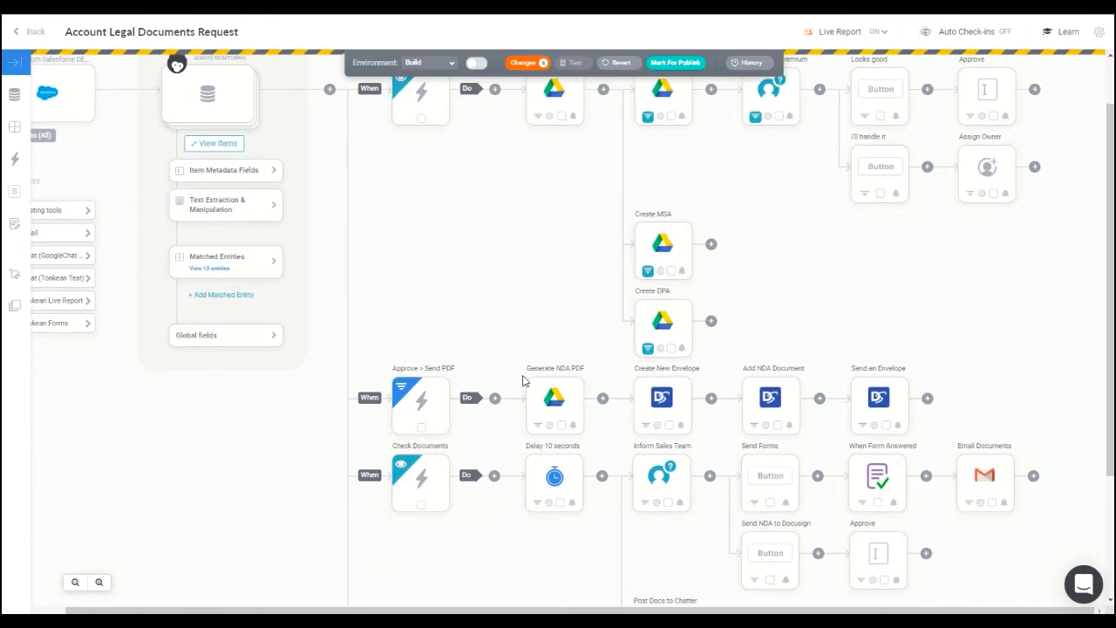
pyautogui.scroll(3, 523, 381)
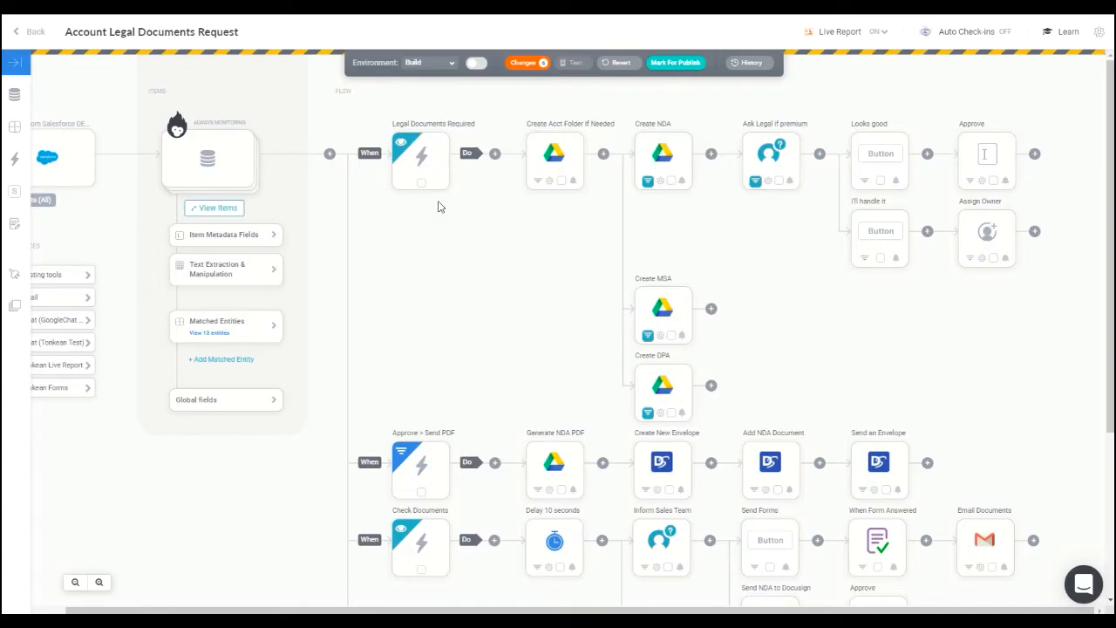
# Examine the trigger types available for the module and the ACME Inc account details in Salesforce
pyautogui.click(329, 157)
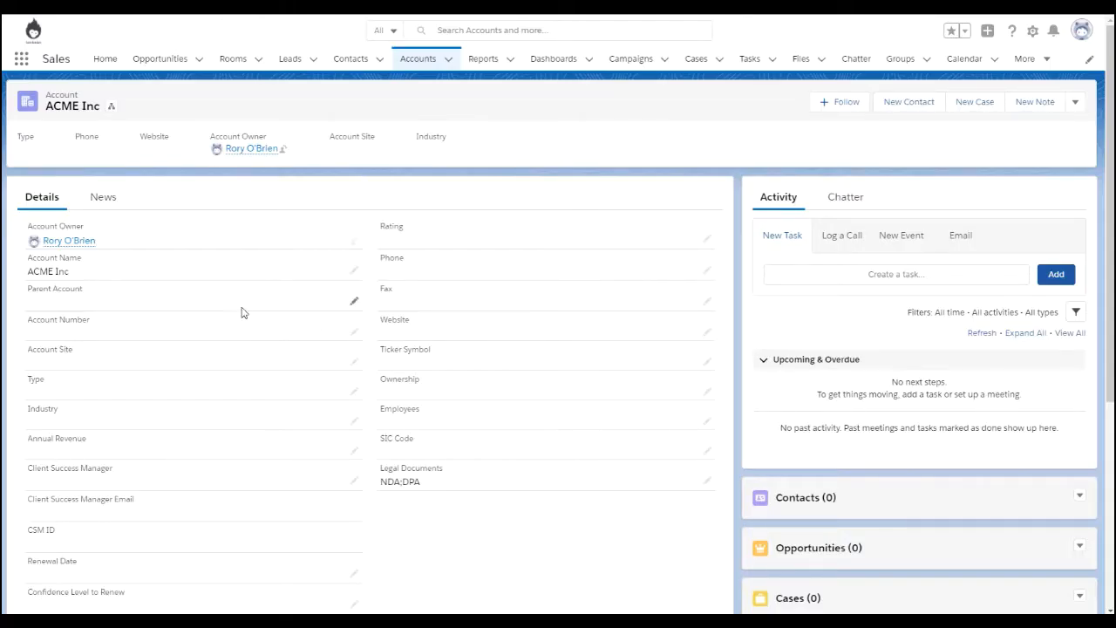
pyautogui.scroll(-3, 102, 376)
pyautogui.scroll(-1, 237, 511)
pyautogui.scroll(5, 563, 463)
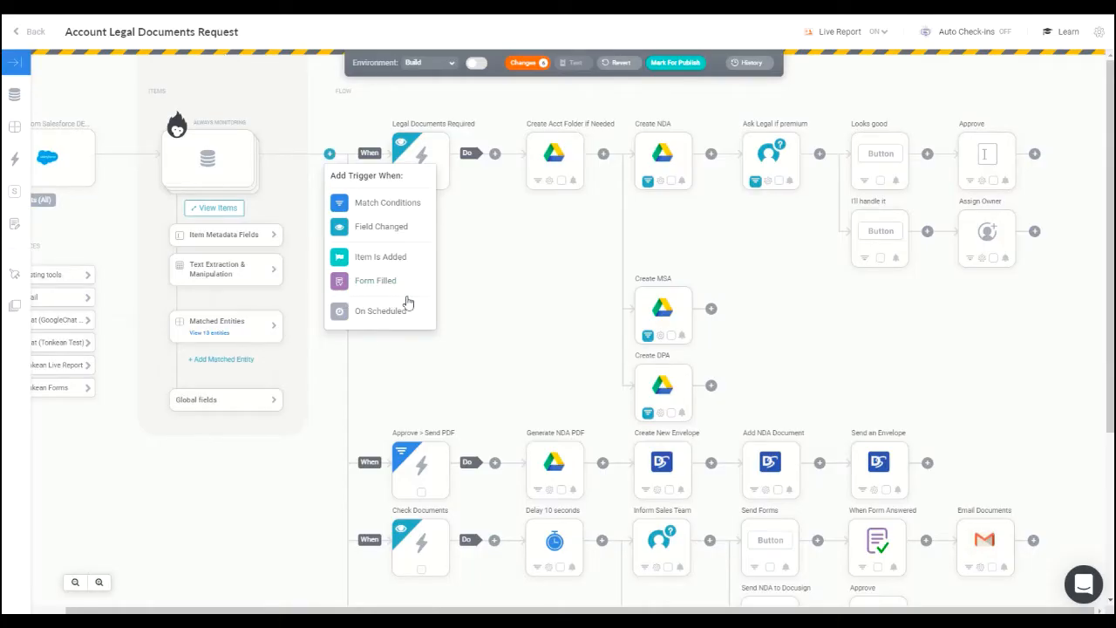
pyautogui.click(479, 251)
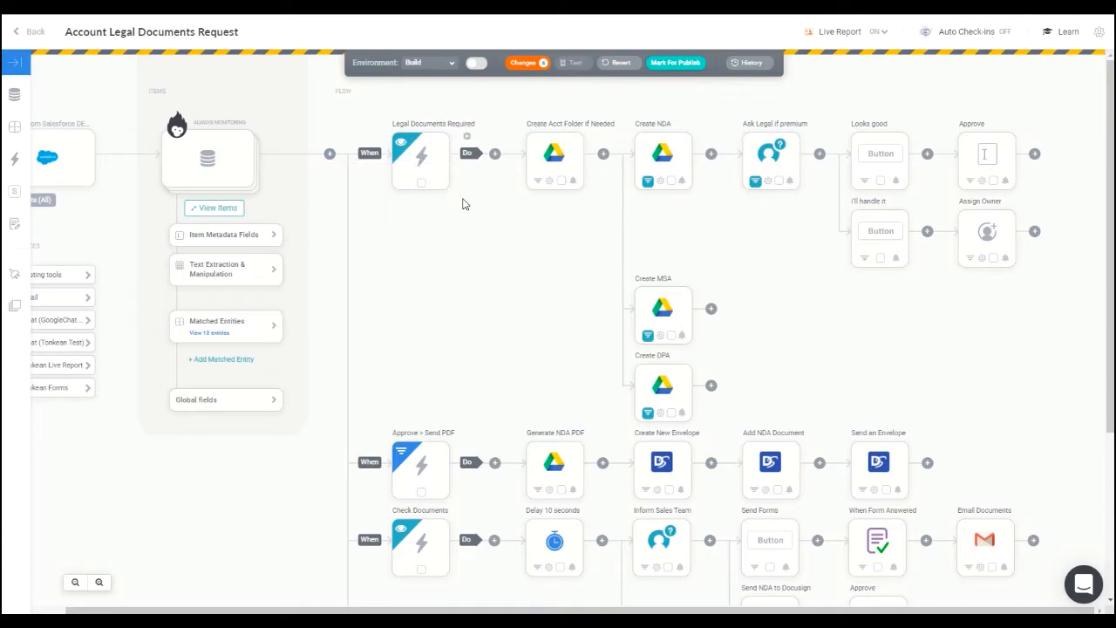
# Inspect the trigger settings and condition of Legal Documents Required
pyautogui.click(415, 162)
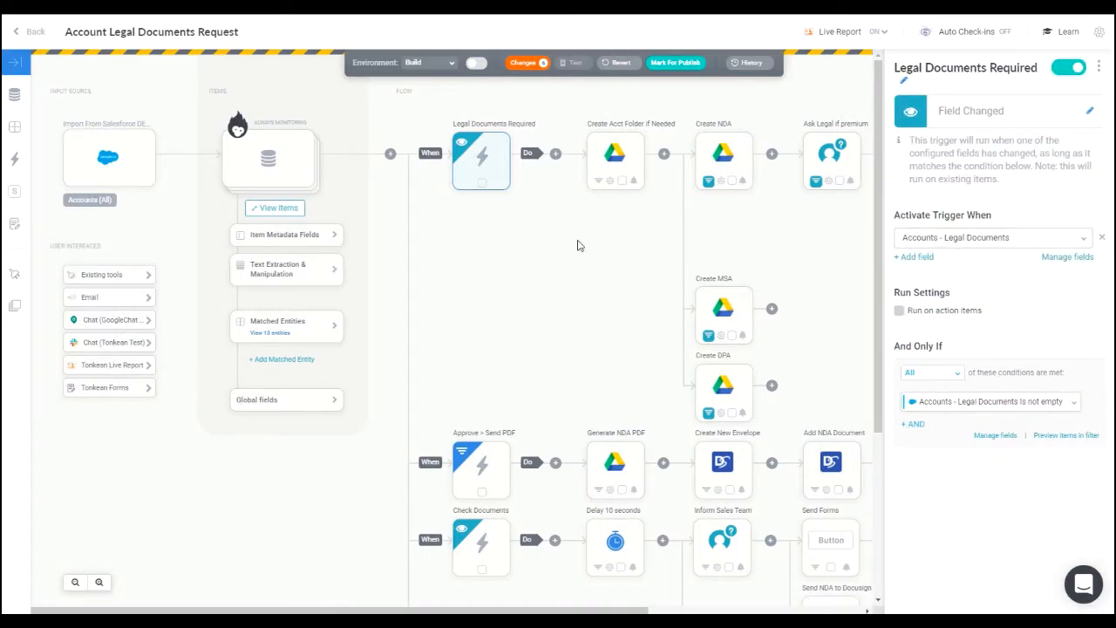
pyautogui.click(546, 288)
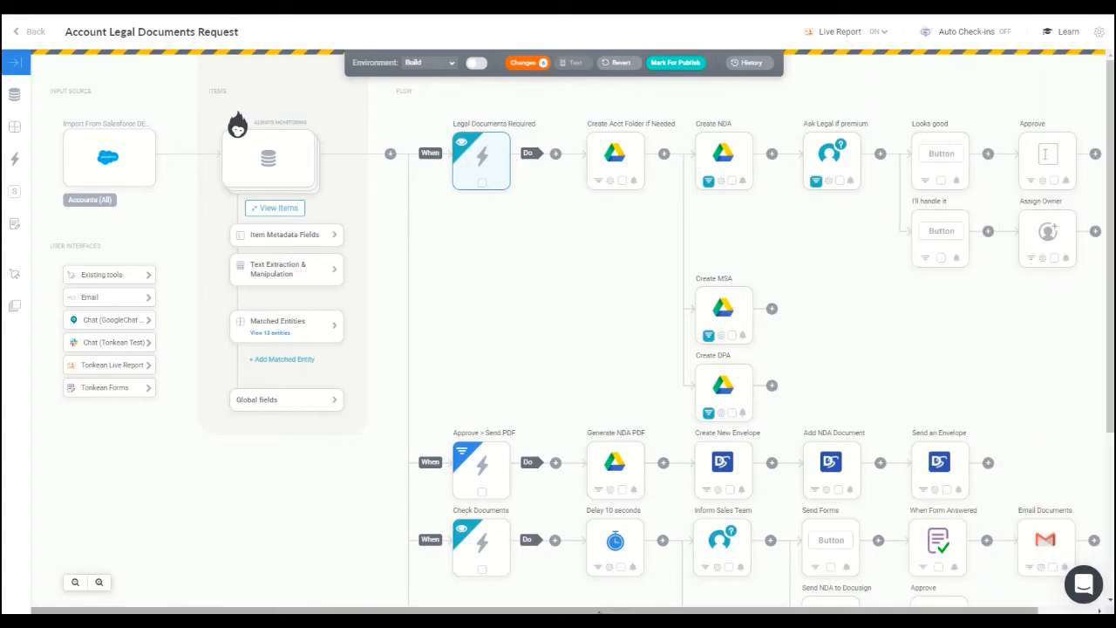
# Review the Create NDA action's Google Drive document settings, placeholder replacements and run conditions
pyautogui.moveTo(599, 610); pyautogui.dragTo(658, 610)
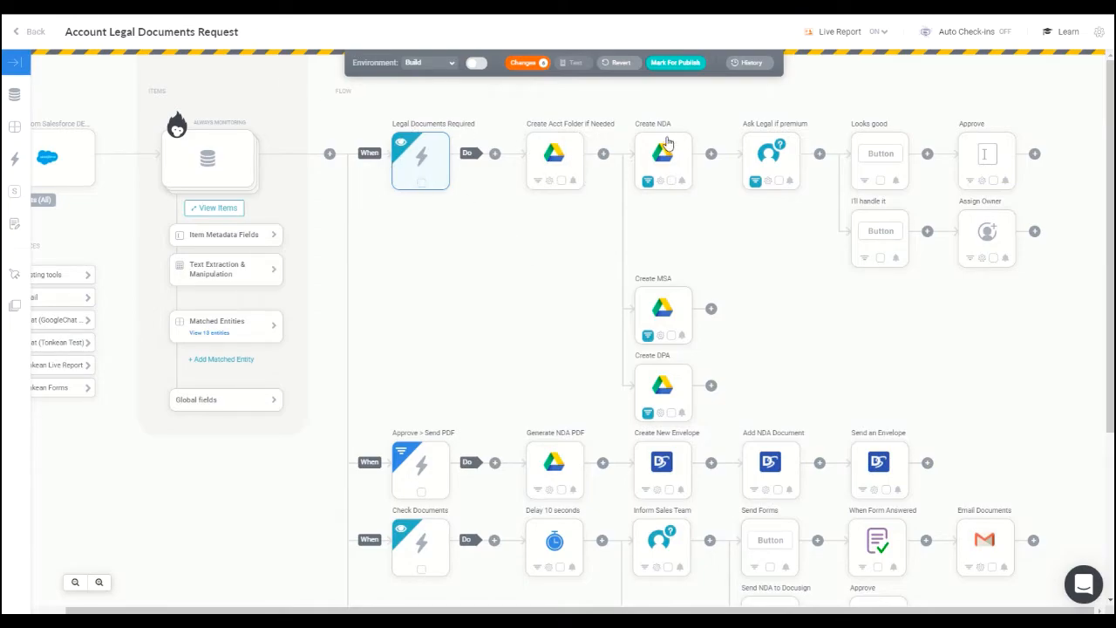
pyautogui.click(658, 163)
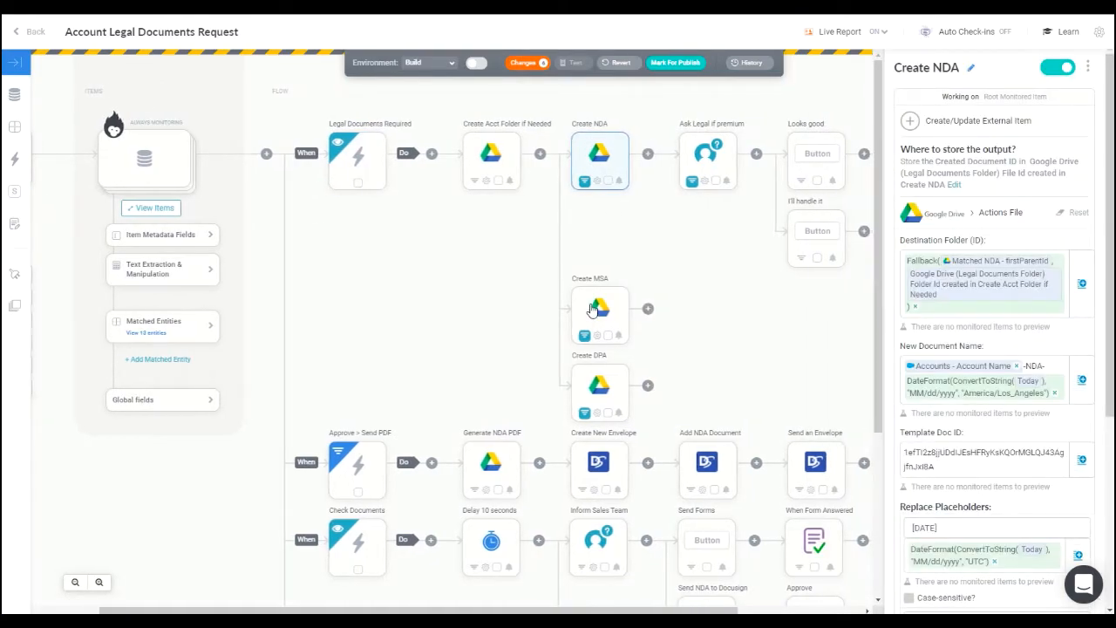
pyautogui.scroll(-1, 970, 411)
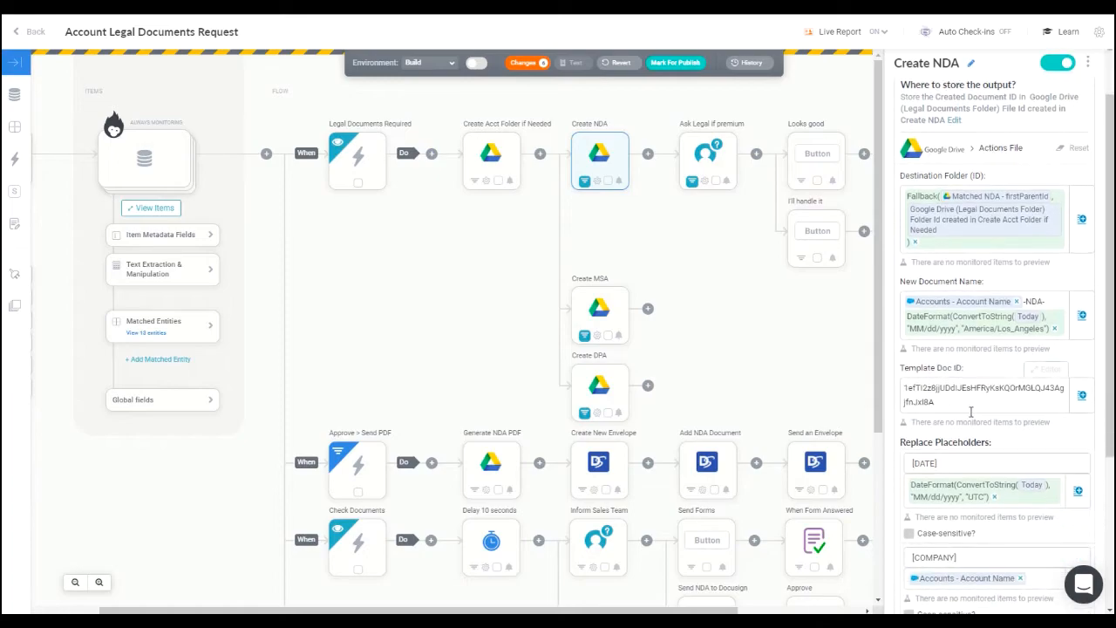
pyautogui.scroll(-4, 985, 423)
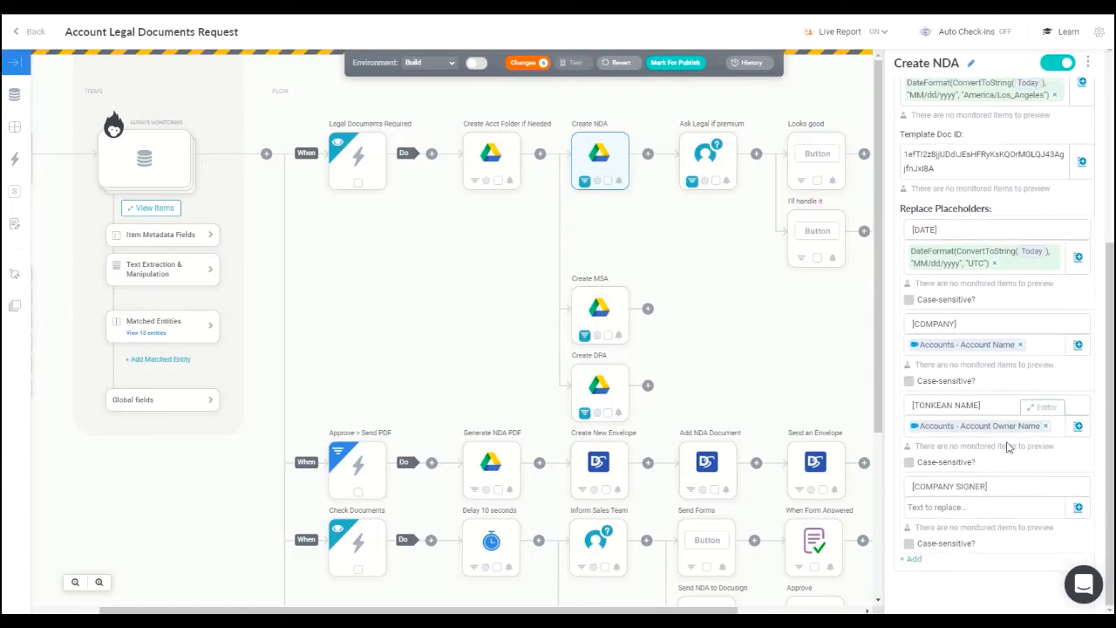
pyautogui.scroll(5, 975, 478)
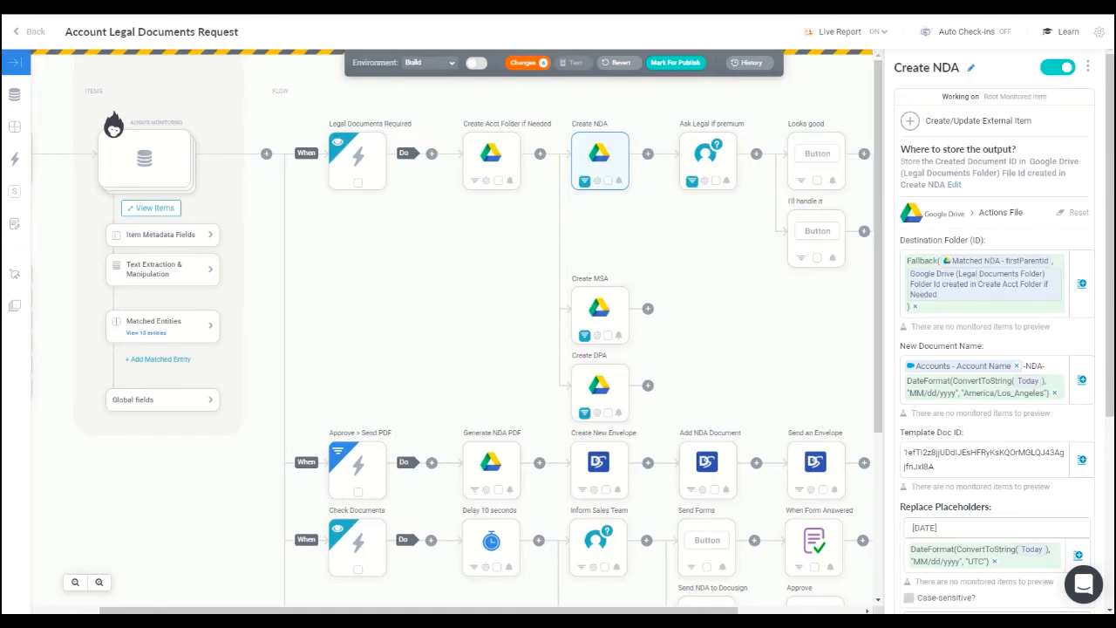
pyautogui.moveTo(529, 610); pyautogui.dragTo(653, 610)
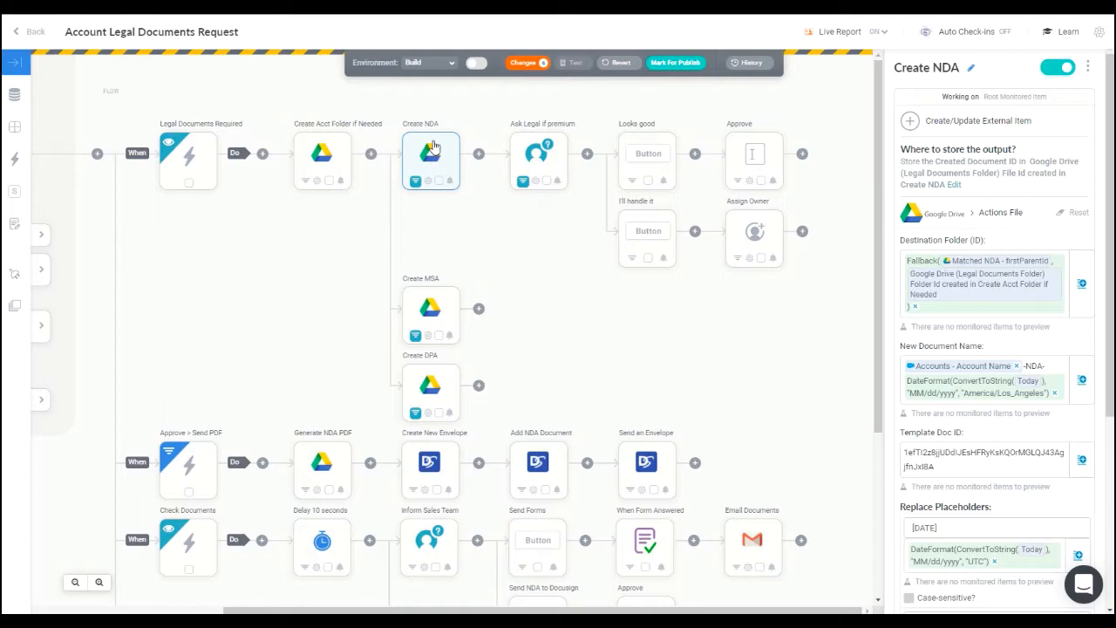
pyautogui.click(415, 180)
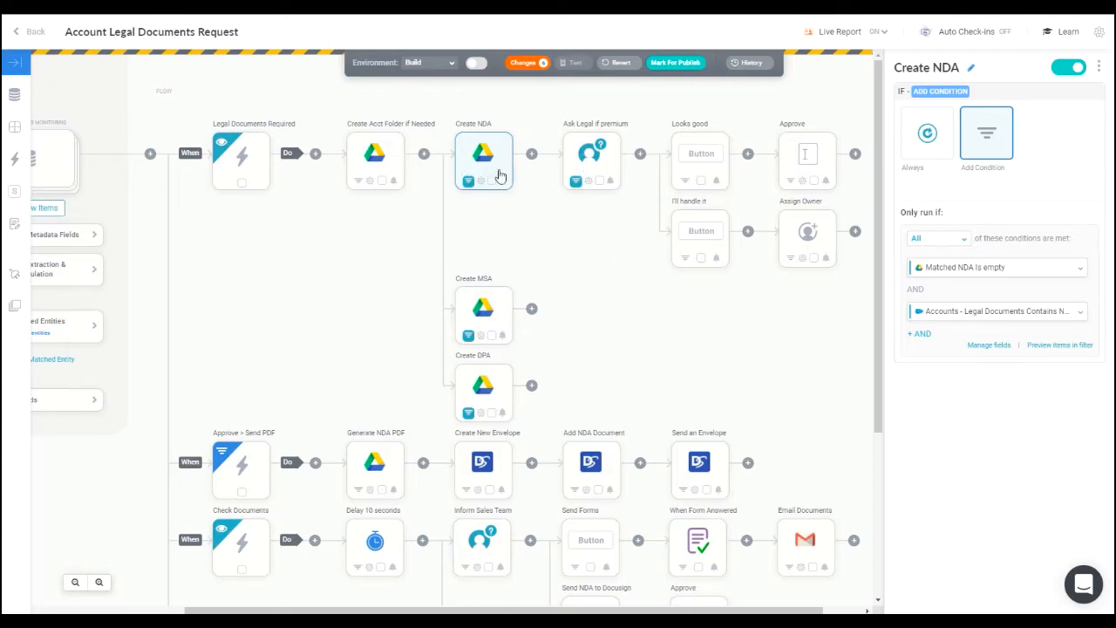
# Review the Ask Legal if premium action's question settings, run conditions, message buttons and options for adding follow-up logic
pyautogui.click(590, 159)
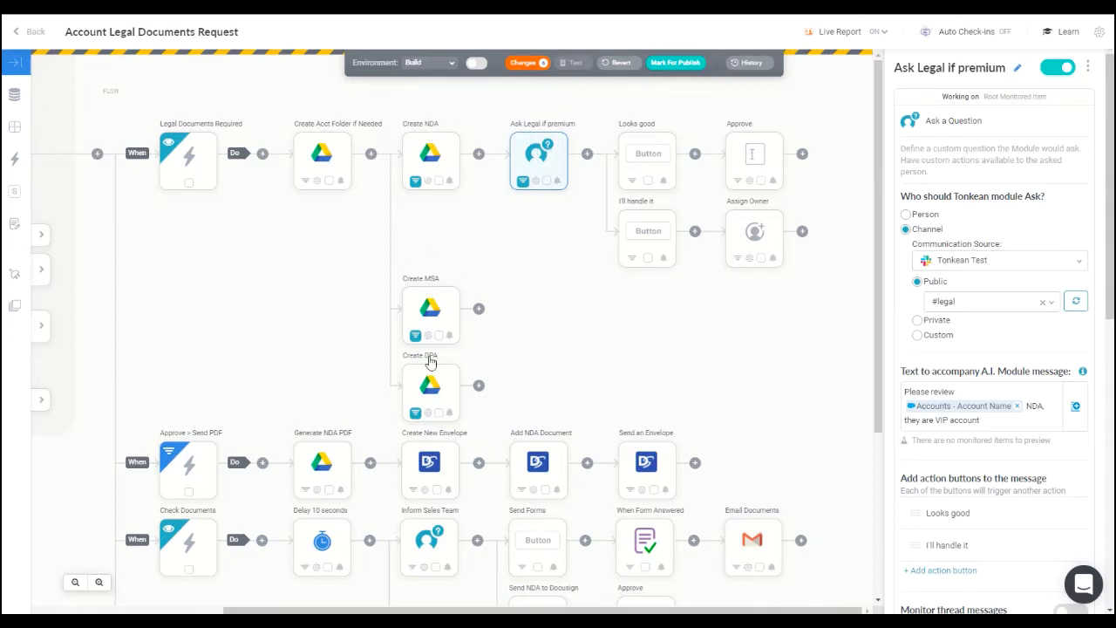
pyautogui.click(523, 181)
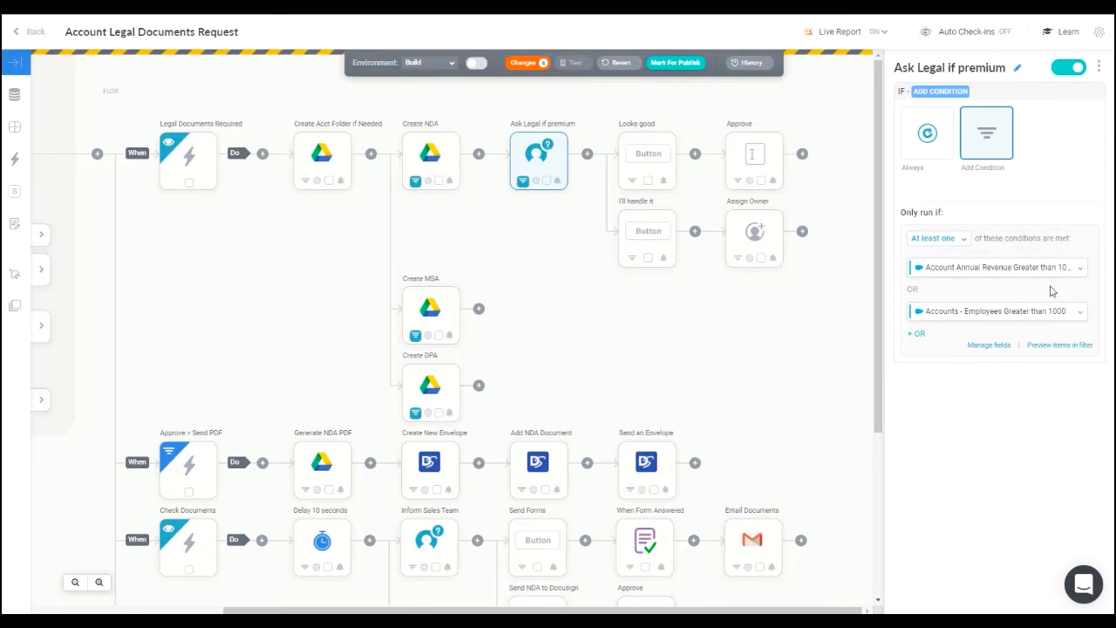
pyautogui.click(542, 162)
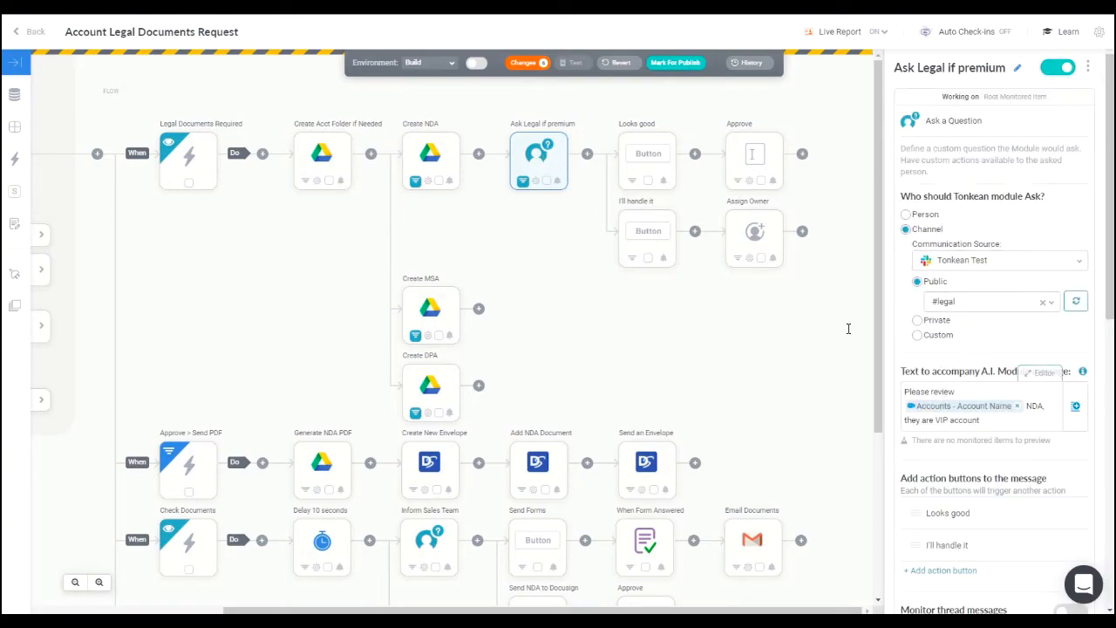
pyautogui.scroll(-2, 980, 411)
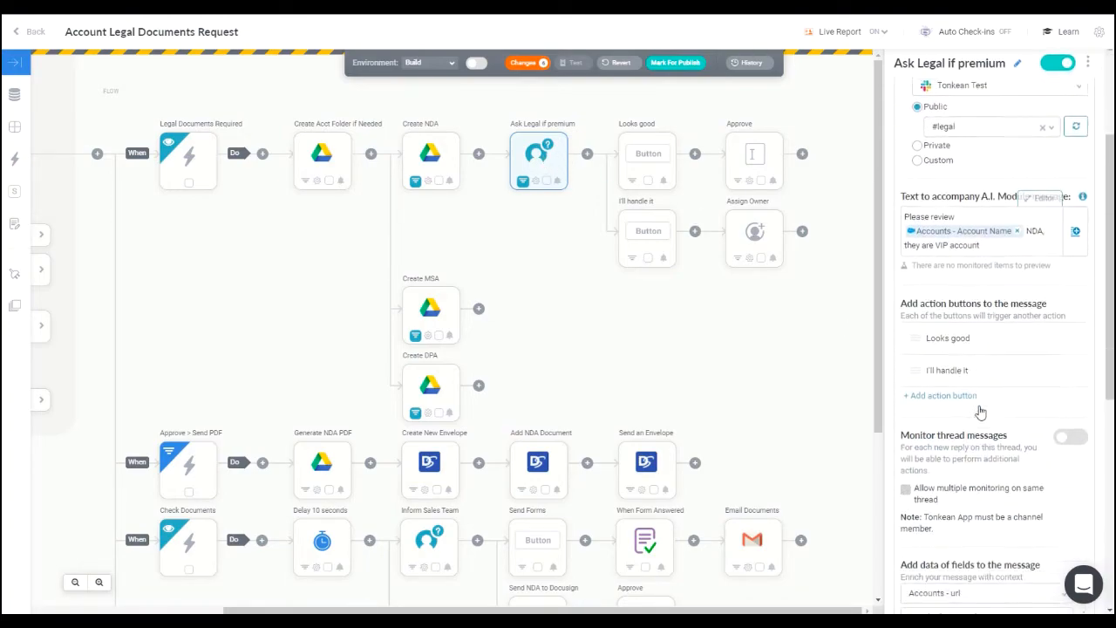
pyautogui.scroll(-1, 980, 411)
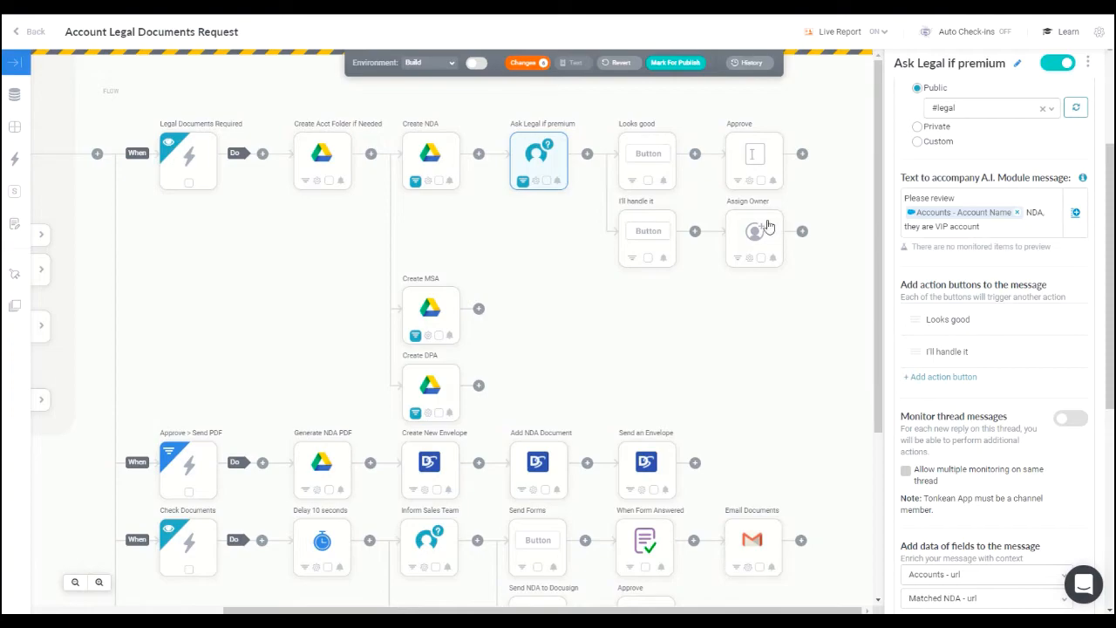
pyautogui.click(588, 155)
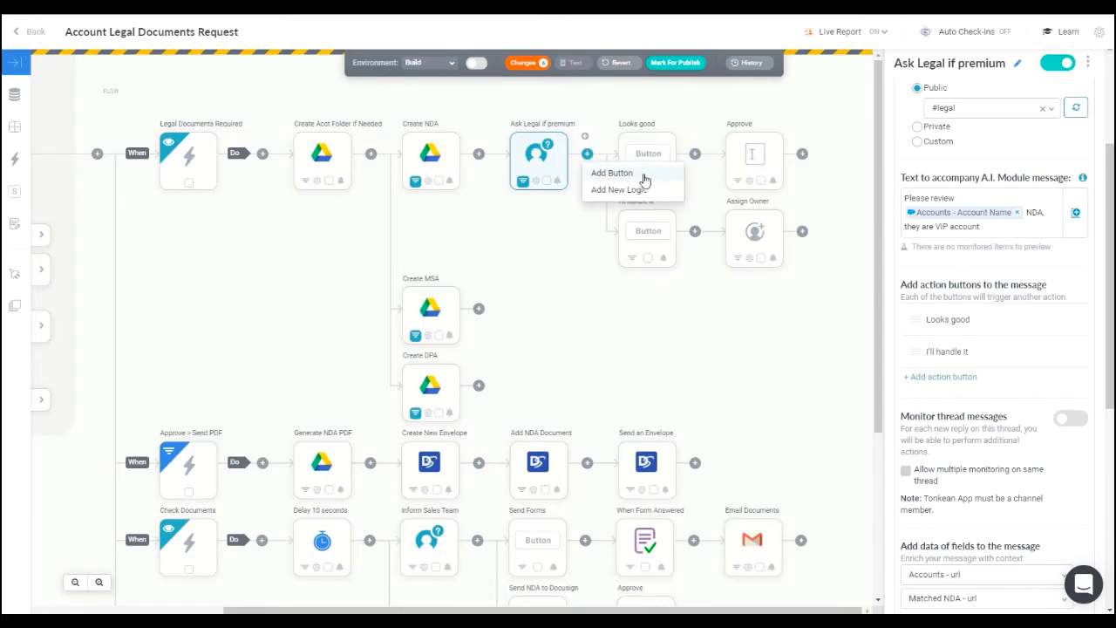
# Review the Approve > Send PDF trigger's run settings and condition, along with its PDF and DocuSign actions in the flow
pyautogui.click(581, 312)
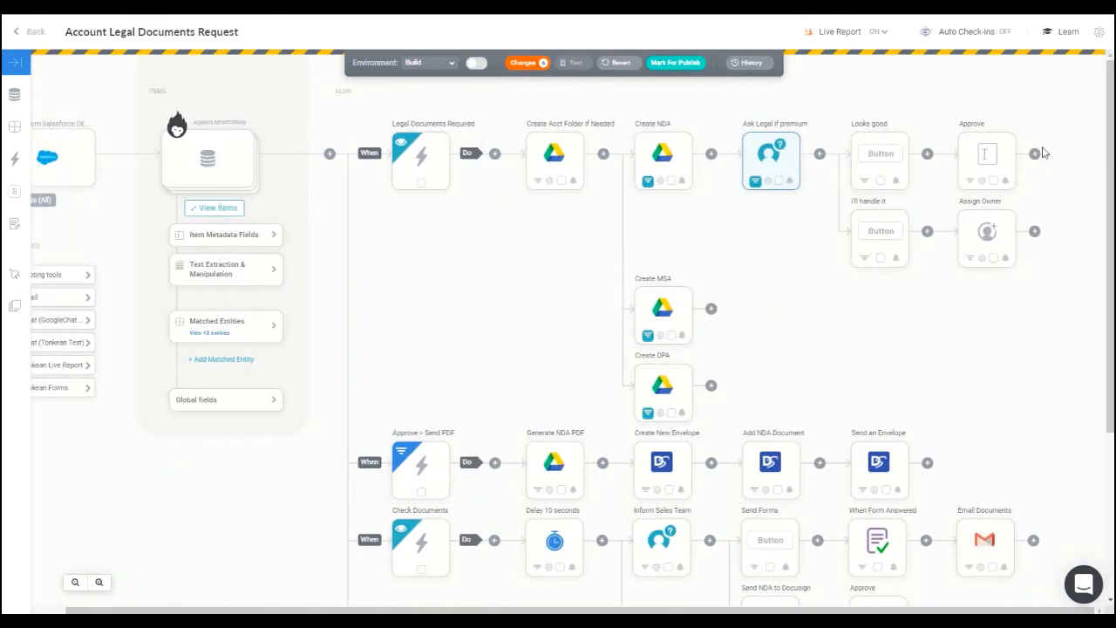
pyautogui.click(409, 466)
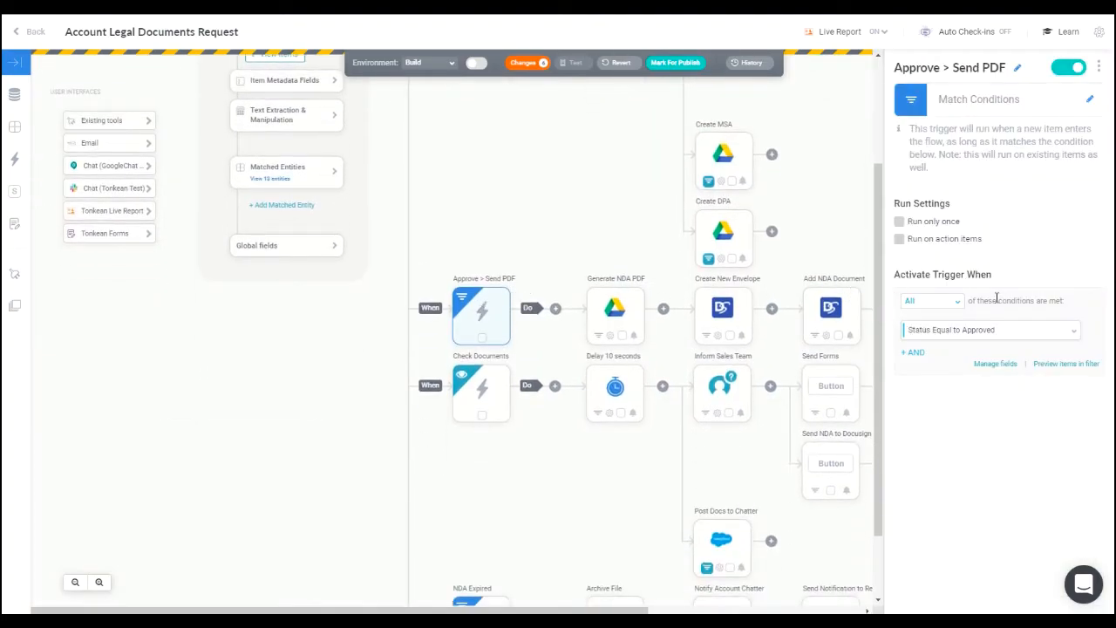
pyautogui.moveTo(599, 614); pyautogui.dragTo(773, 610)
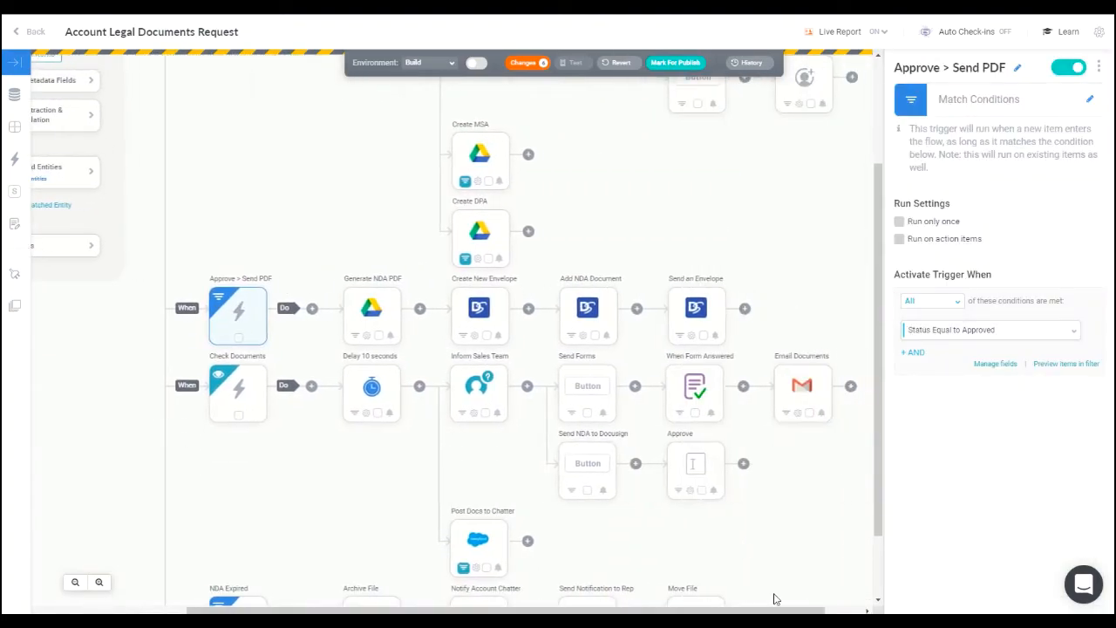
pyautogui.scroll(3, 683, 174)
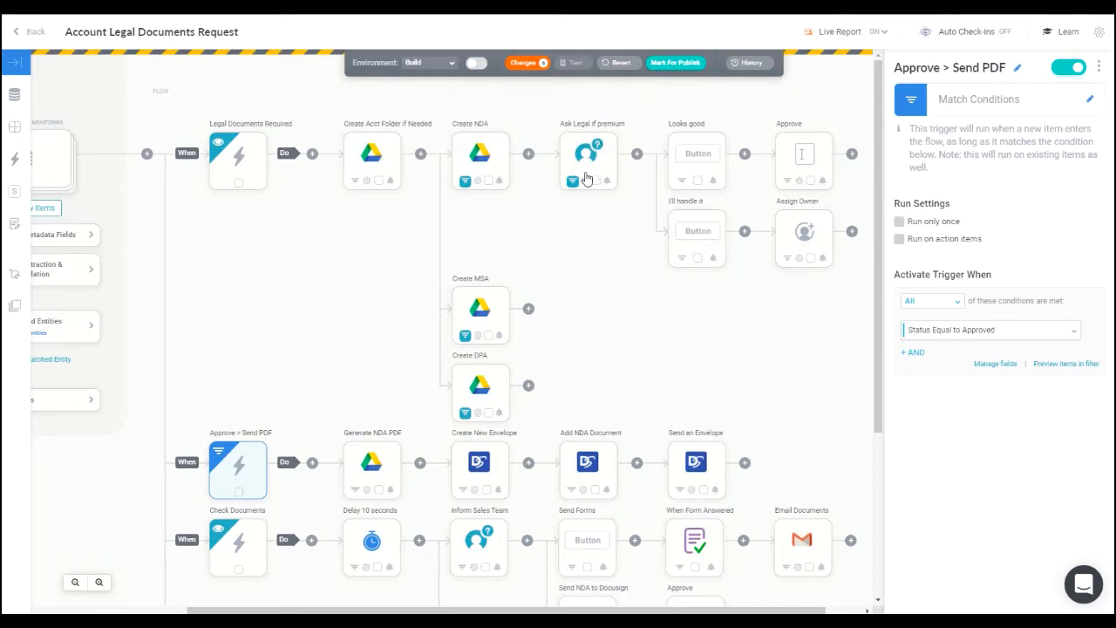
pyautogui.scroll(-1, 501, 386)
pyautogui.scroll(-3, 502, 386)
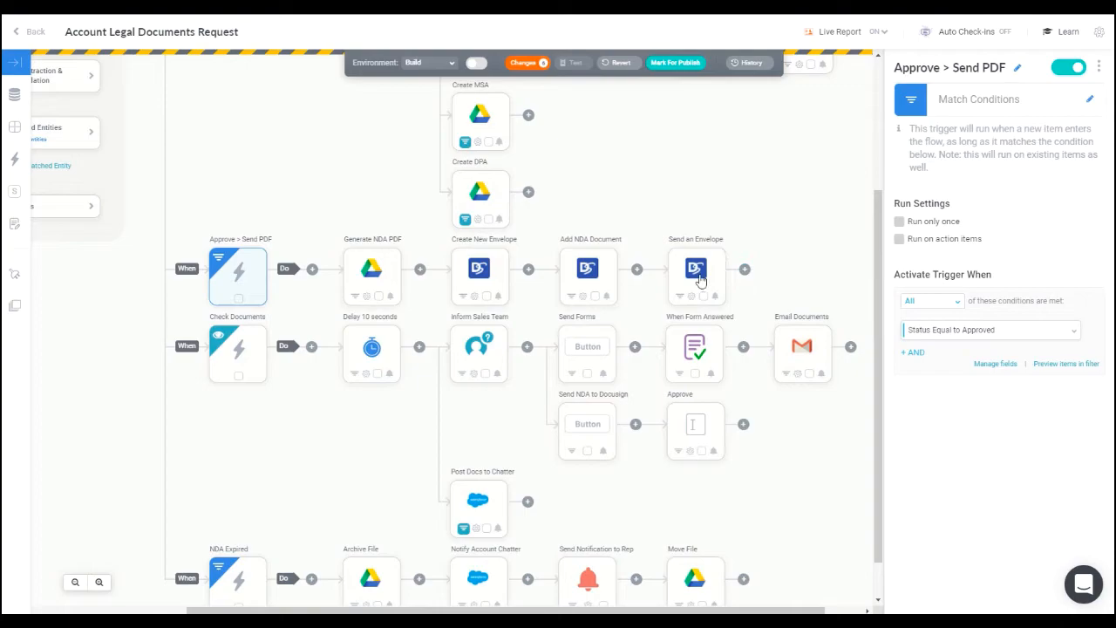
pyautogui.scroll(2, 711, 319)
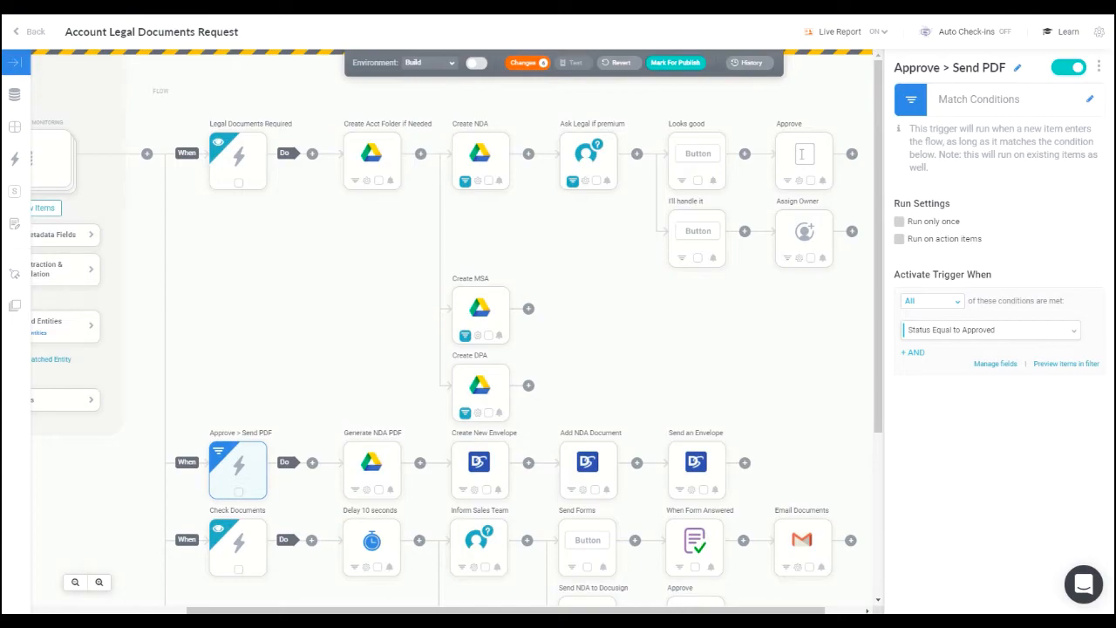
pyautogui.scroll(-2, 311, 295)
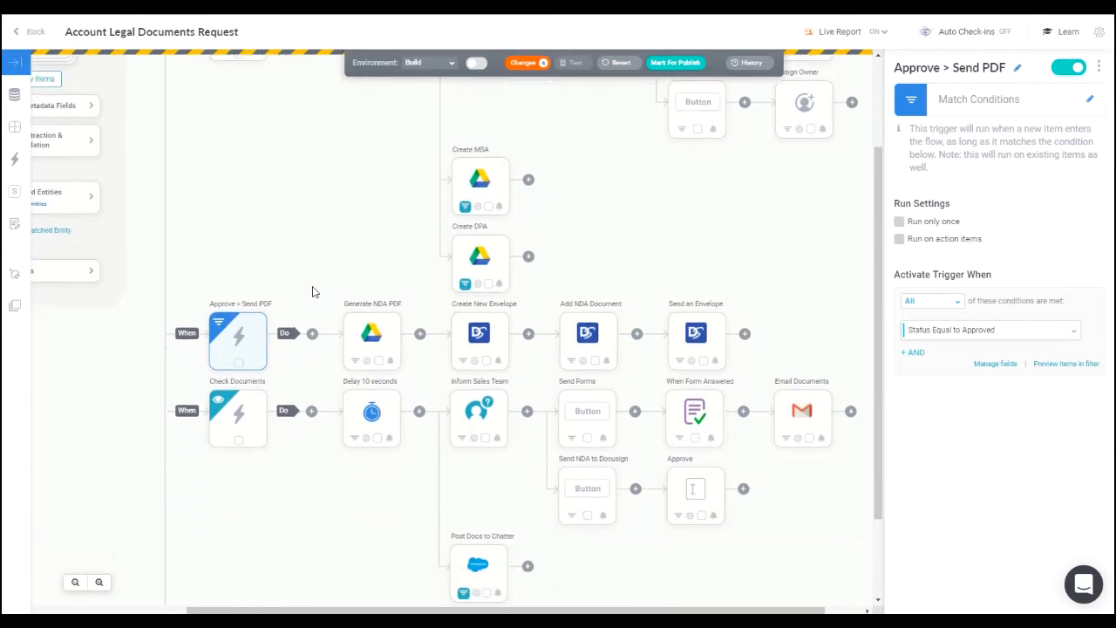
pyautogui.scroll(-2, 331, 423)
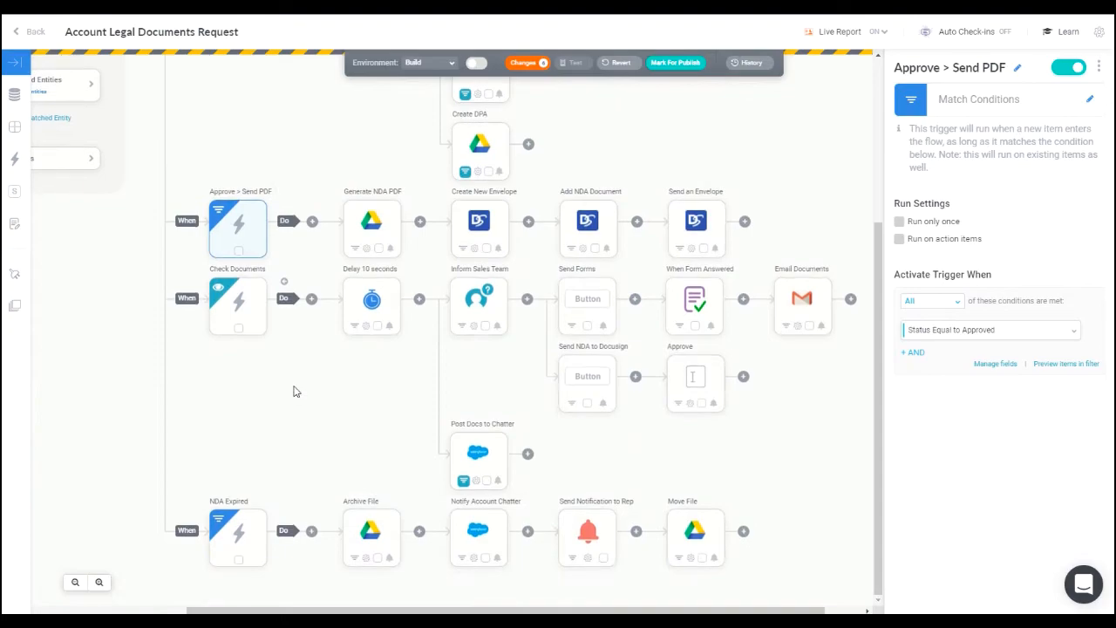
# Add an empty action after Send an Envelope and examine the available People Coordination, Workflow and Data Actions
pyautogui.click(744, 224)
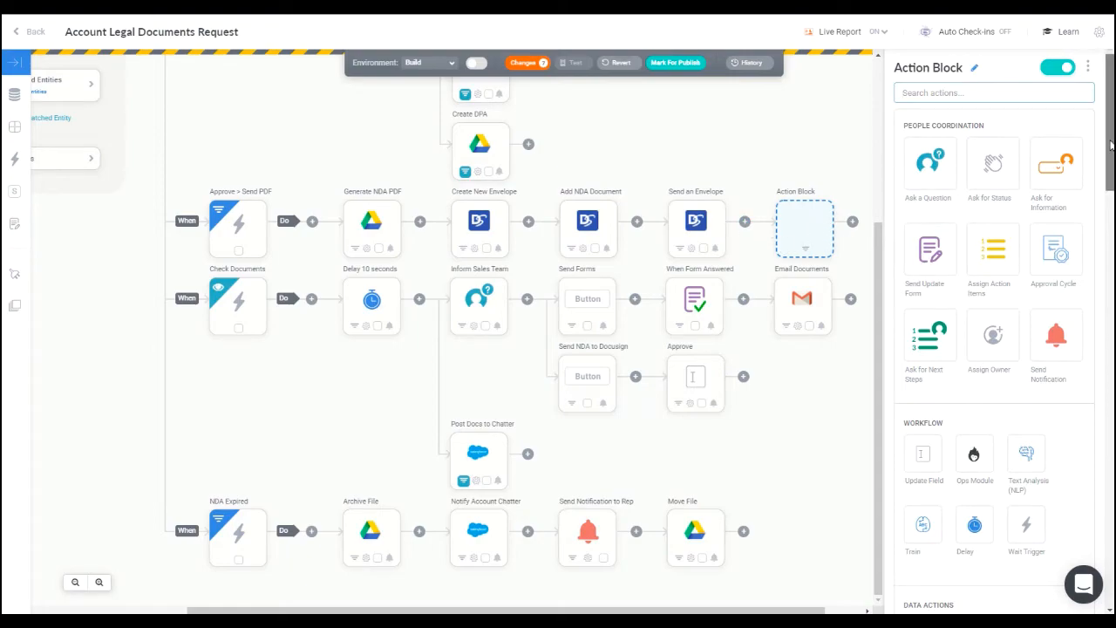
pyautogui.moveTo(1110, 147); pyautogui.dragTo(1101, 225)
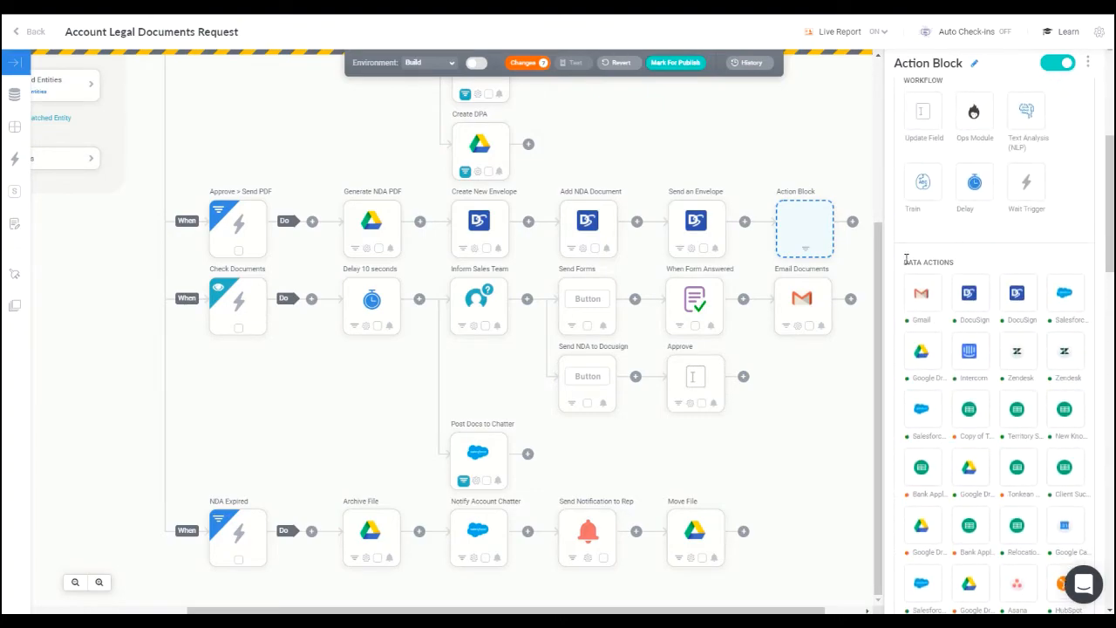
pyautogui.moveTo(905, 259); pyautogui.dragTo(972, 265)
pyautogui.click(984, 266)
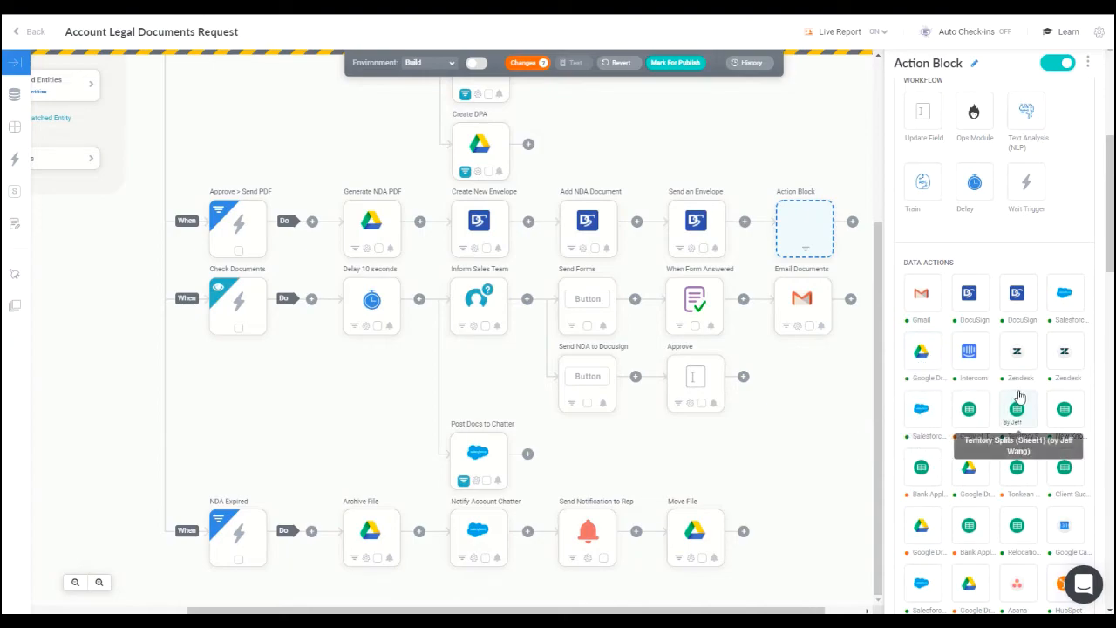
pyautogui.scroll(-2, 1018, 384)
pyautogui.scroll(-2, 1003, 366)
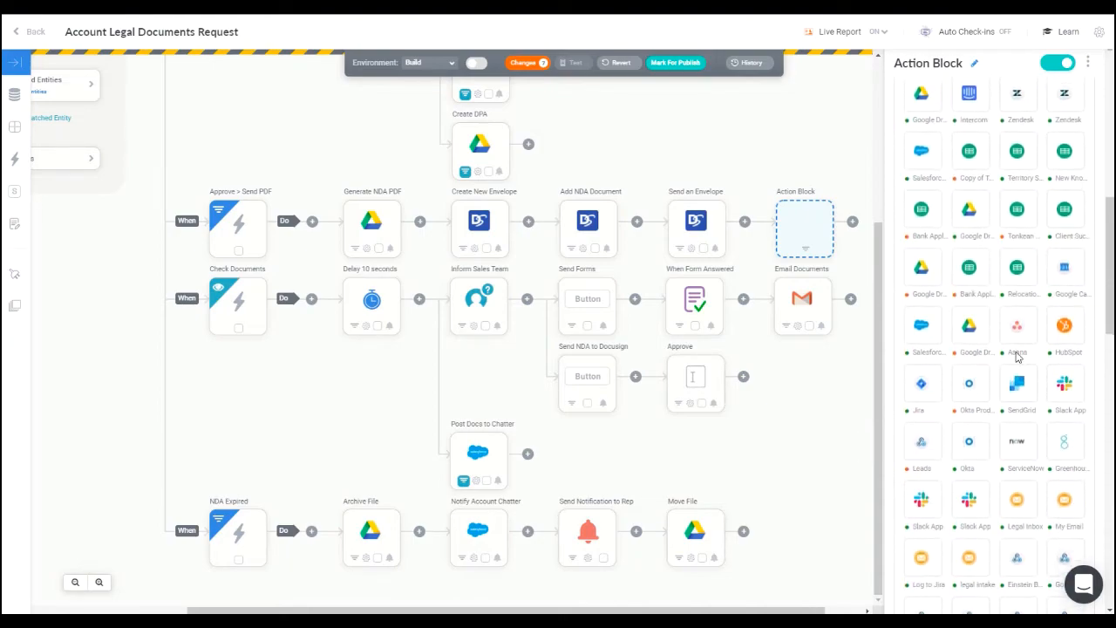
pyautogui.scroll(-1, 948, 417)
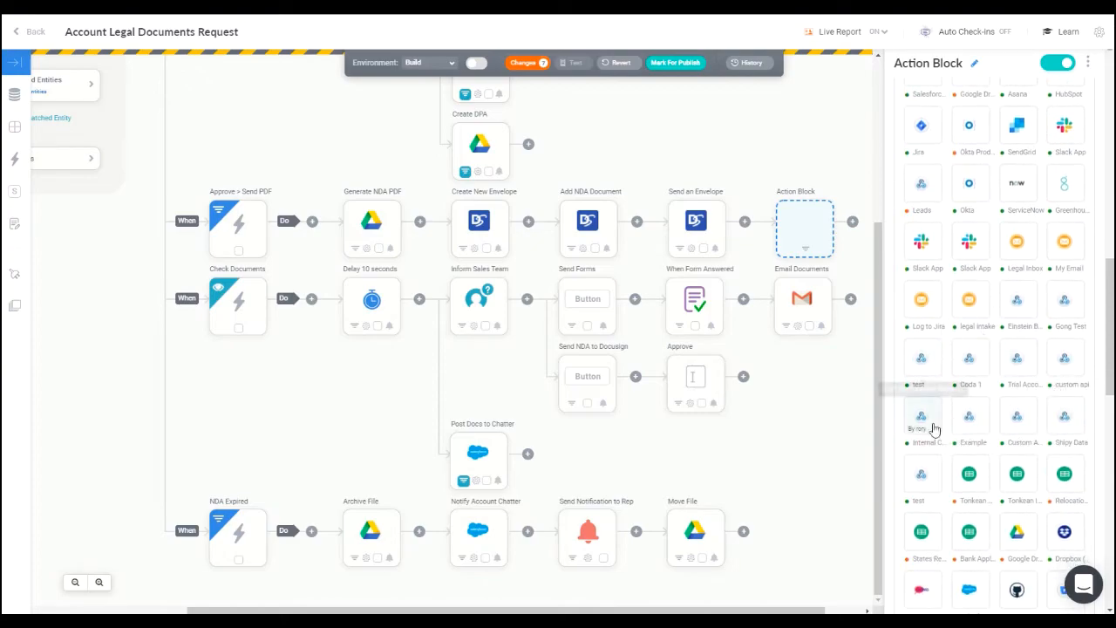
pyautogui.scroll(4, 1020, 453)
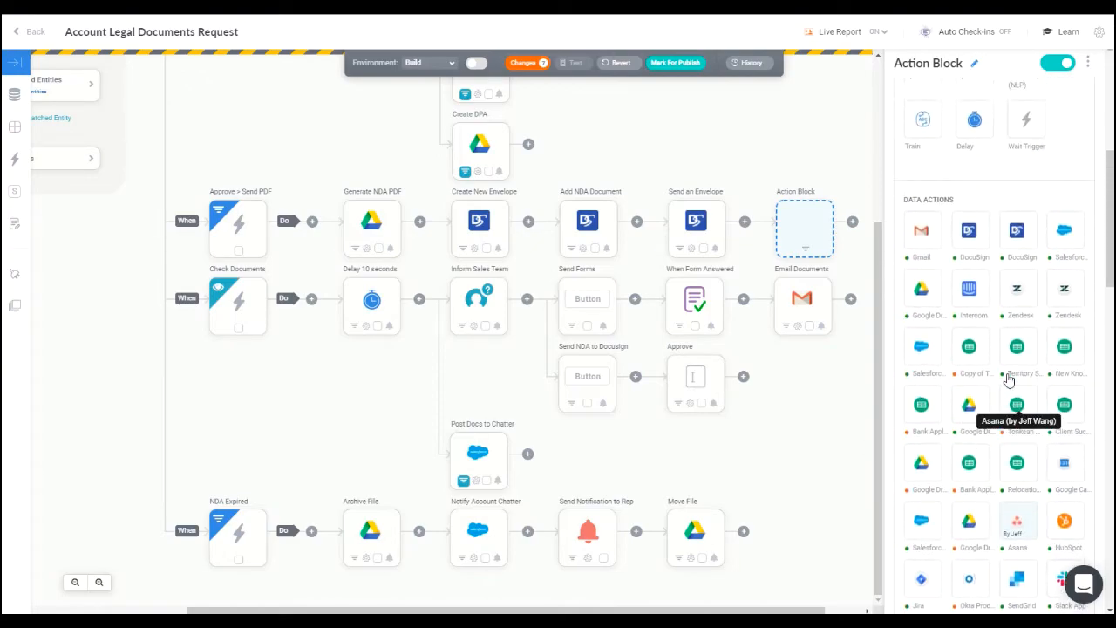
pyautogui.scroll(3, 981, 409)
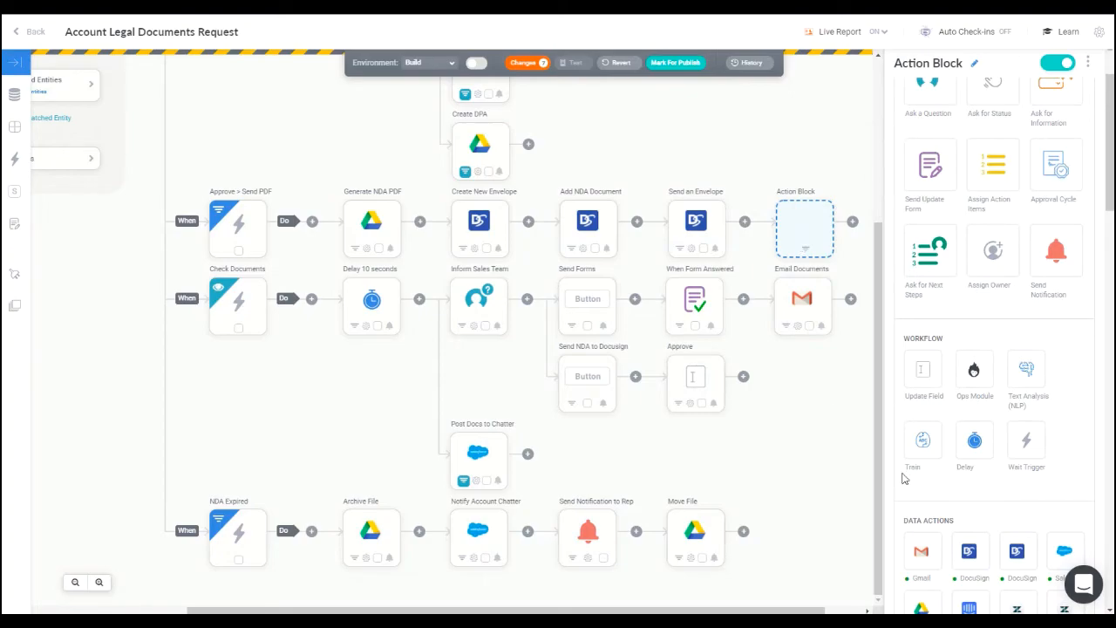
pyautogui.scroll(2, 1015, 408)
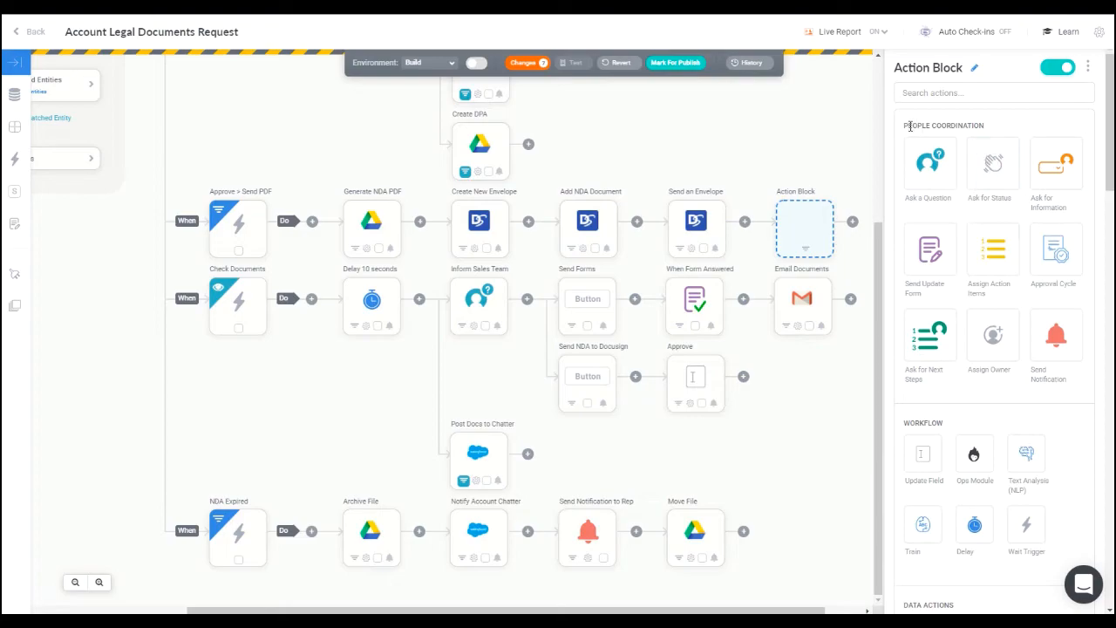
pyautogui.moveTo(903, 126); pyautogui.dragTo(991, 133)
pyautogui.click(993, 127)
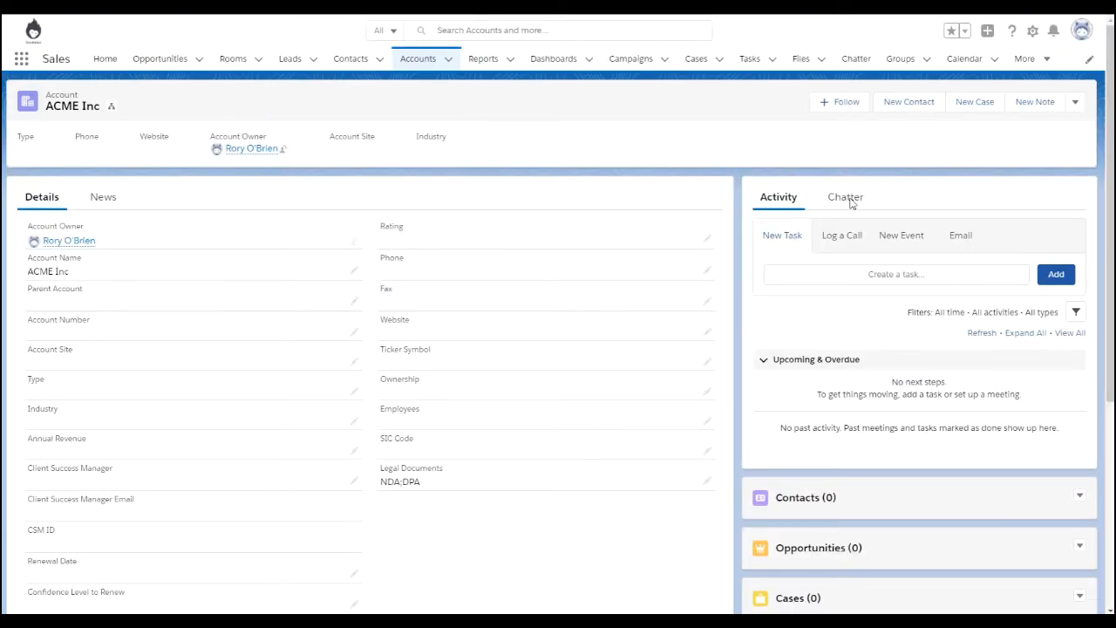
# Look at the ACME Inc account's Chatter in Salesforce, and in Tonkean set the new action to Ask for Information
pyautogui.click(844, 202)
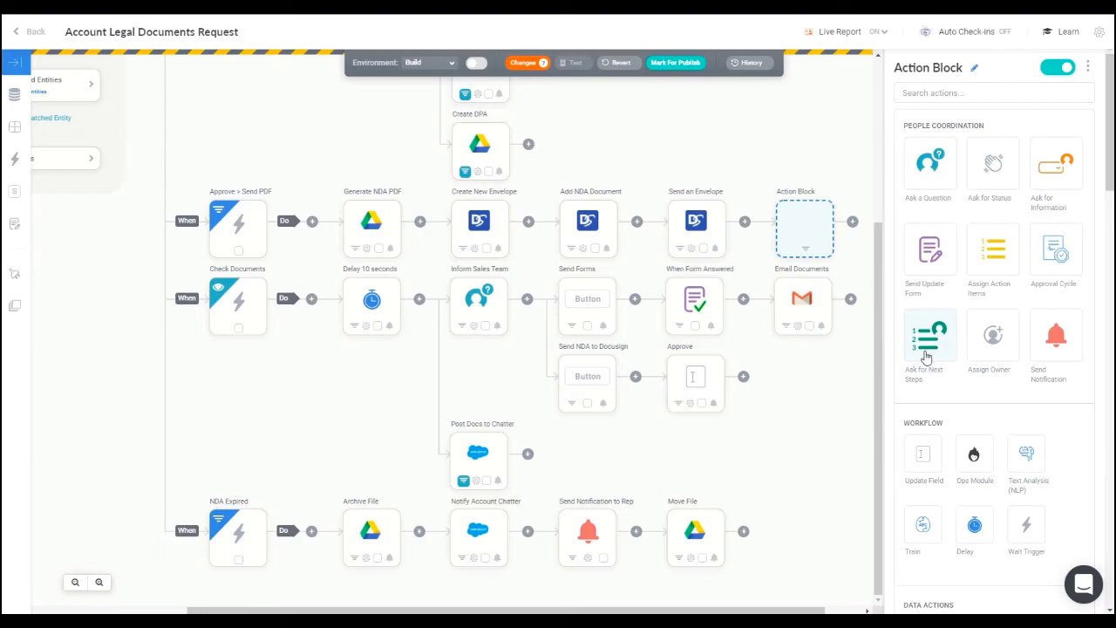
pyautogui.click(1051, 207)
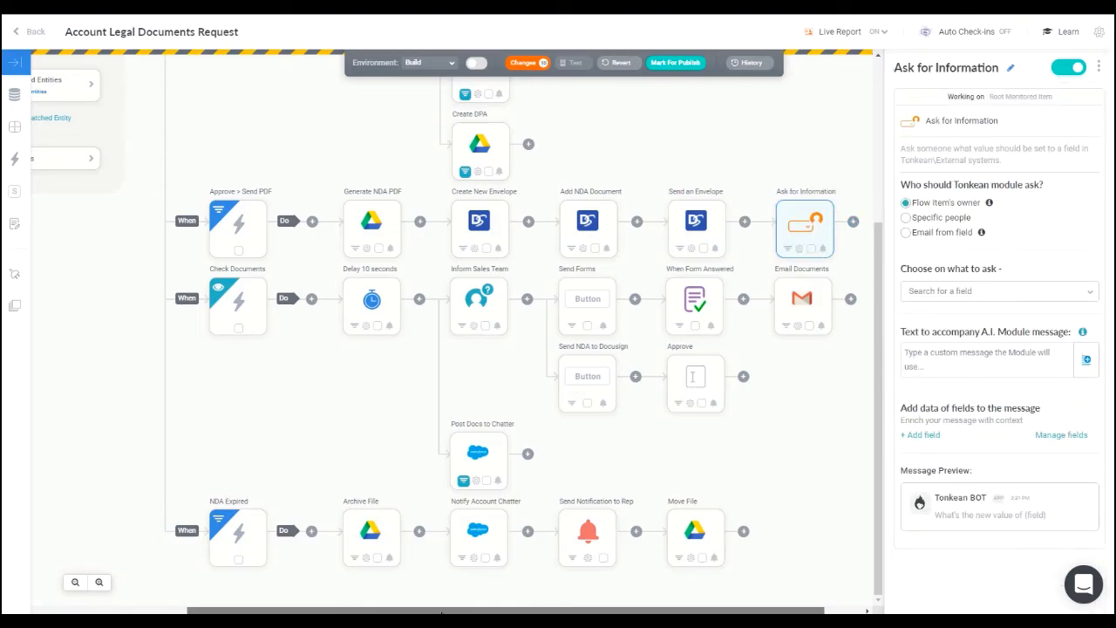
pyautogui.moveTo(443, 610); pyautogui.dragTo(482, 610)
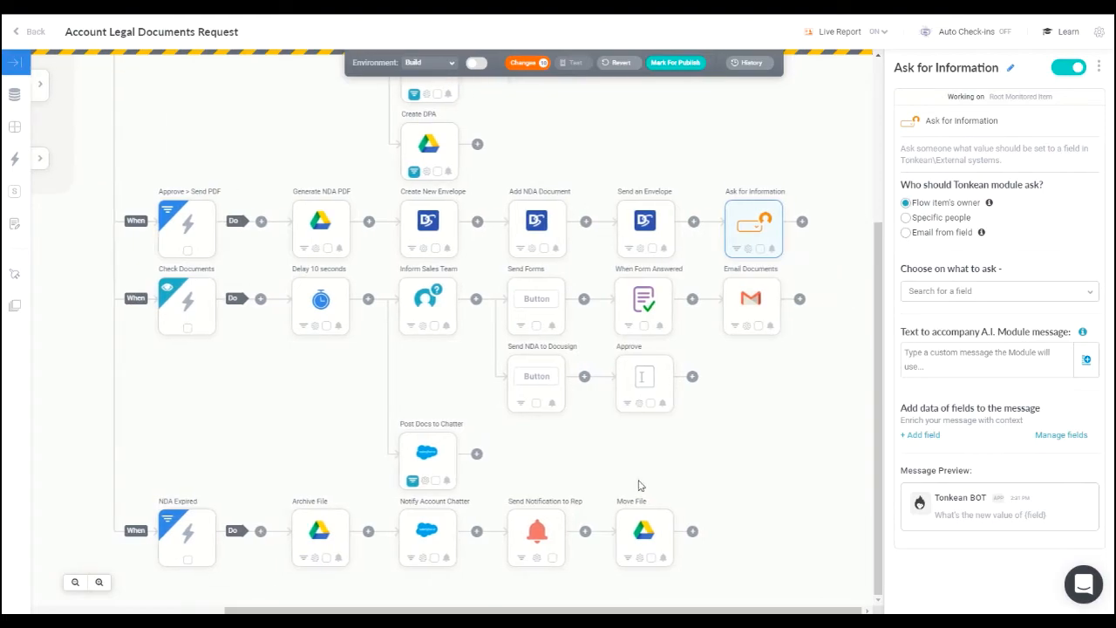
pyautogui.scroll(3, 683, 495)
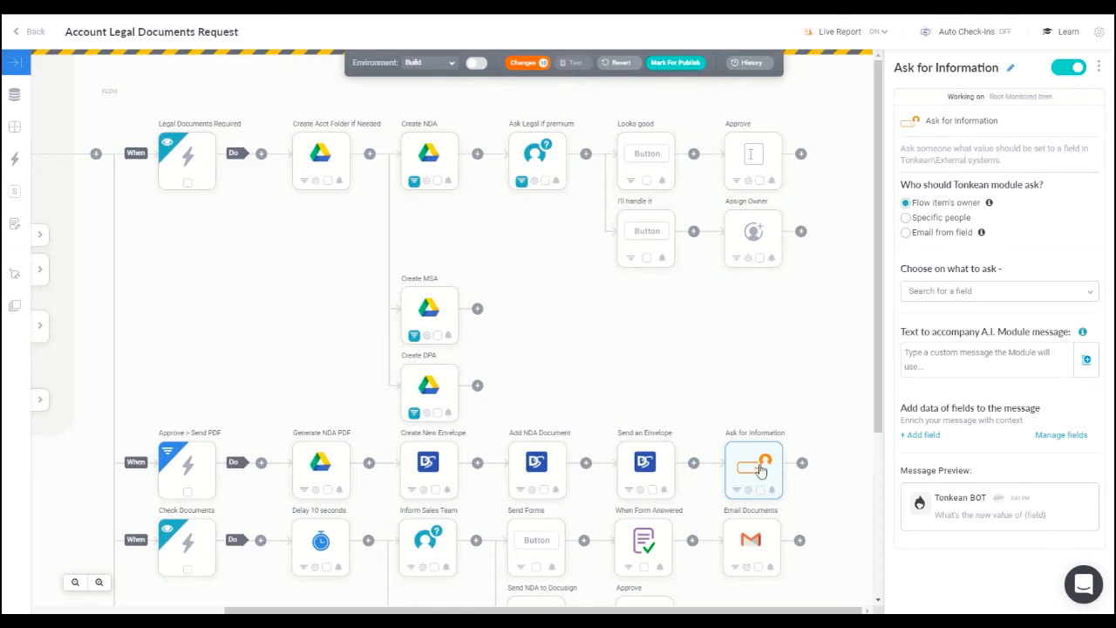
# Add another empty action after Ask for Information, and delete that empty action from the flow
pyautogui.click(801, 462)
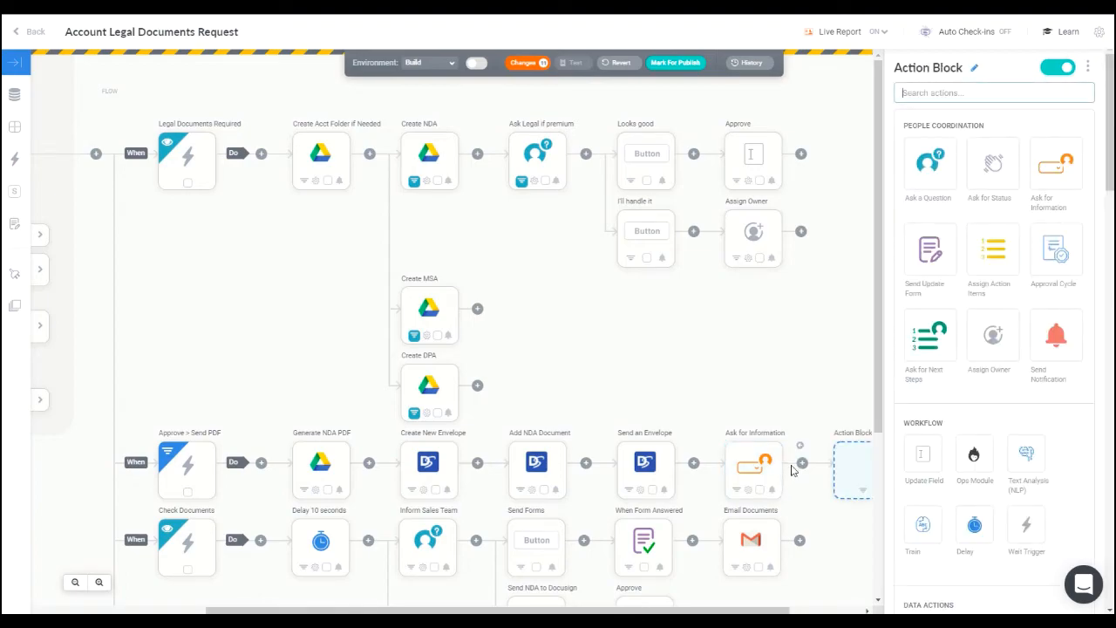
pyautogui.moveTo(752, 611); pyautogui.dragTo(817, 613)
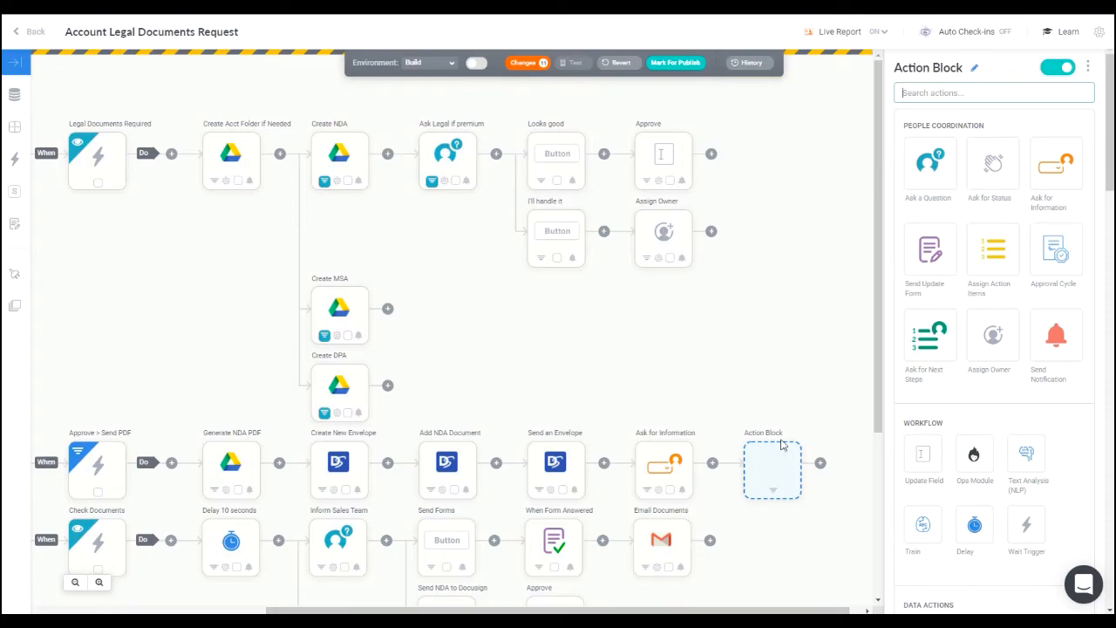
pyautogui.click(1086, 67)
pyautogui.click(1055, 130)
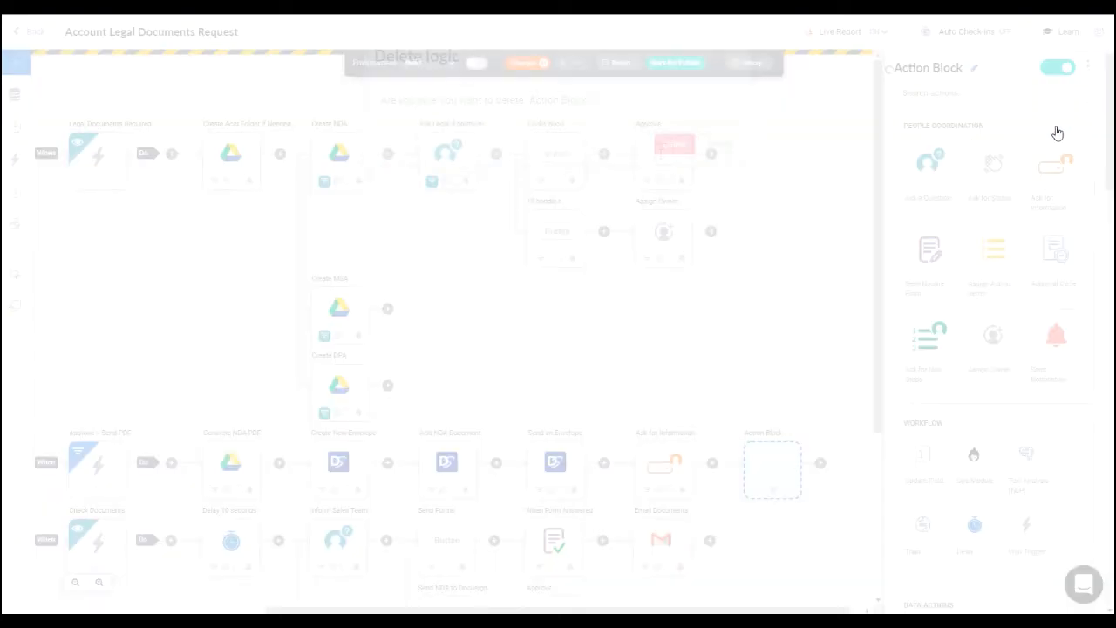
pyautogui.click(674, 146)
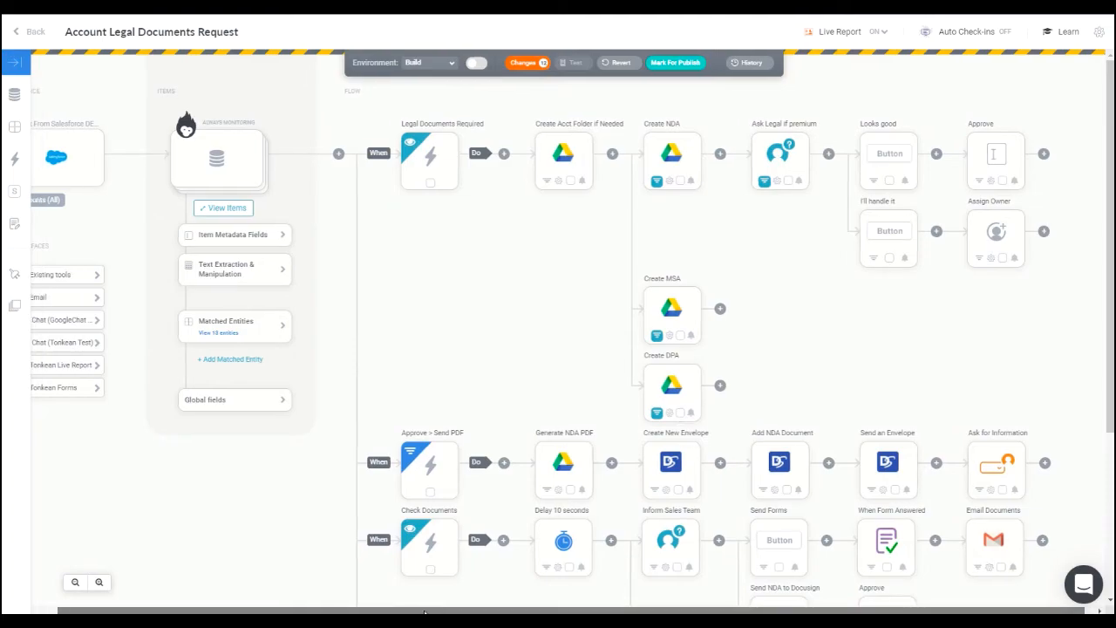
# Delete the Ask for Information action from the end of the Approve > Send PDF branch
pyautogui.click(979, 465)
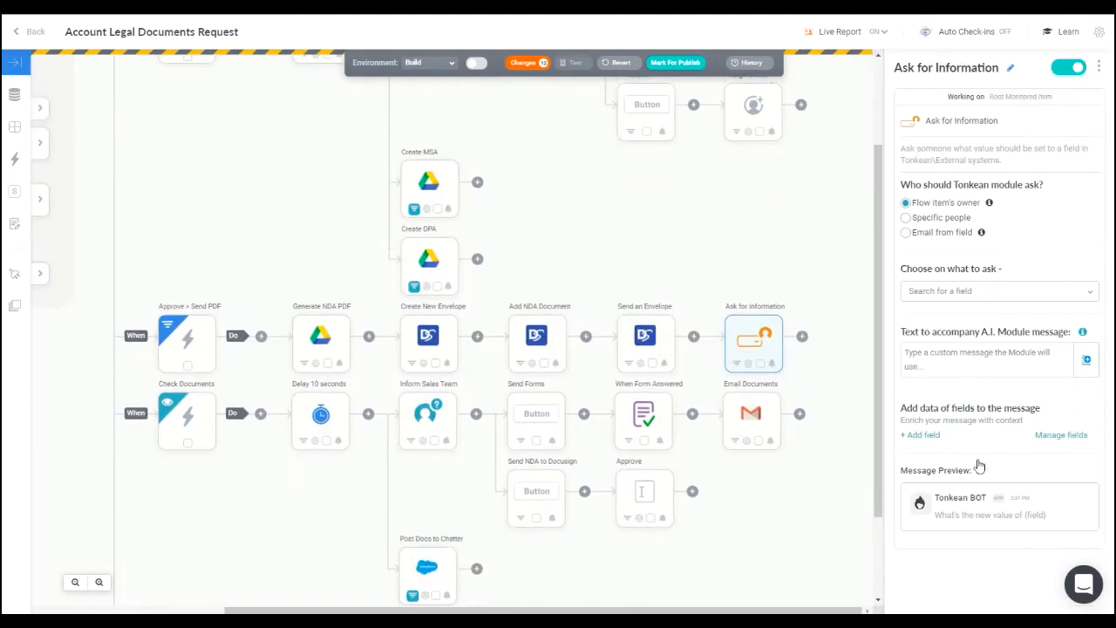
pyautogui.click(1099, 66)
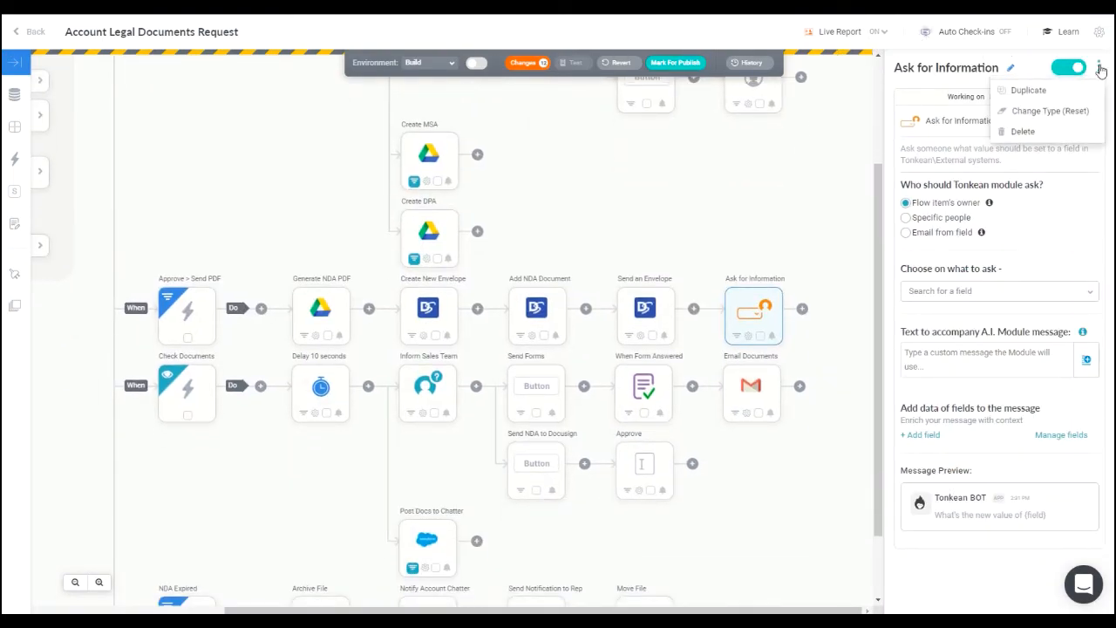
pyautogui.click(1037, 142)
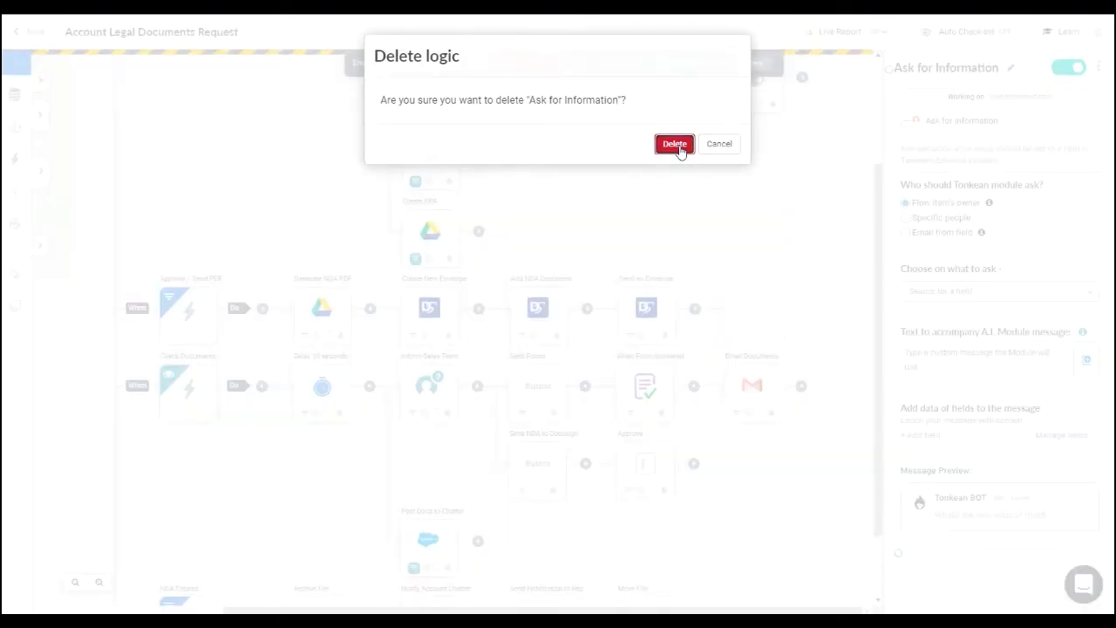
pyautogui.click(678, 147)
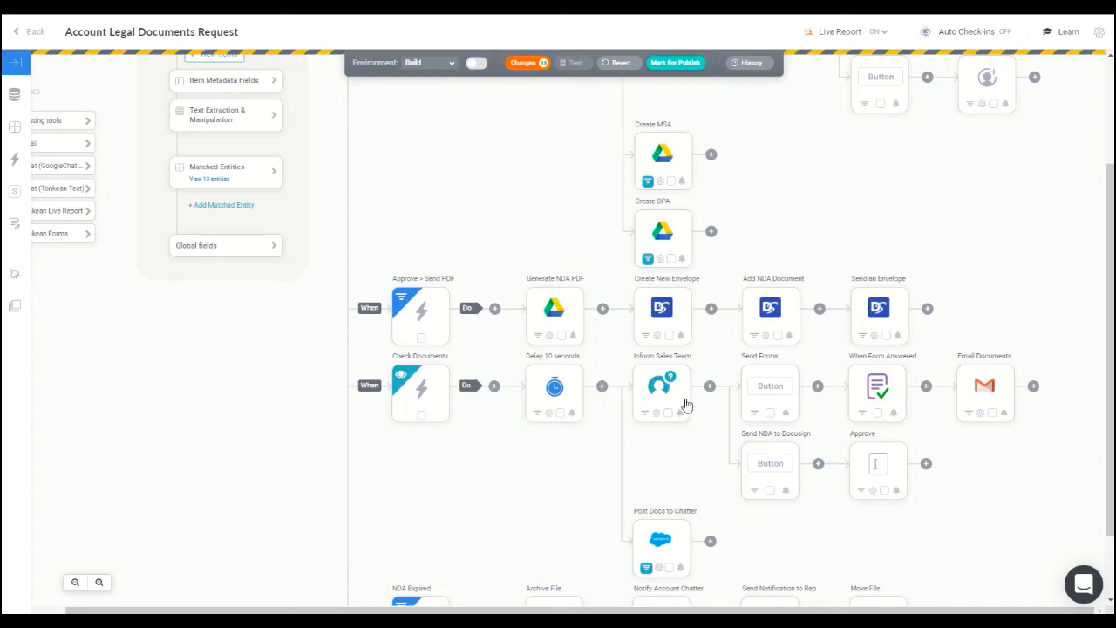
# Inspect the NDA Expired trigger and the details of its Create NDA - Created Date condition
pyautogui.scroll(-2, 687, 400)
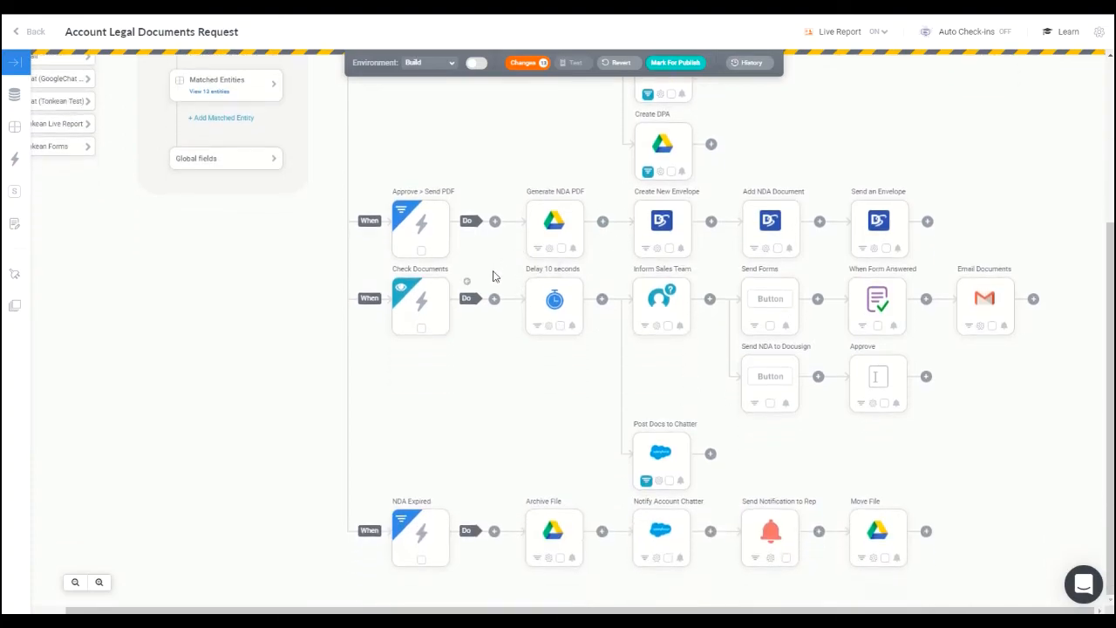
pyautogui.click(419, 540)
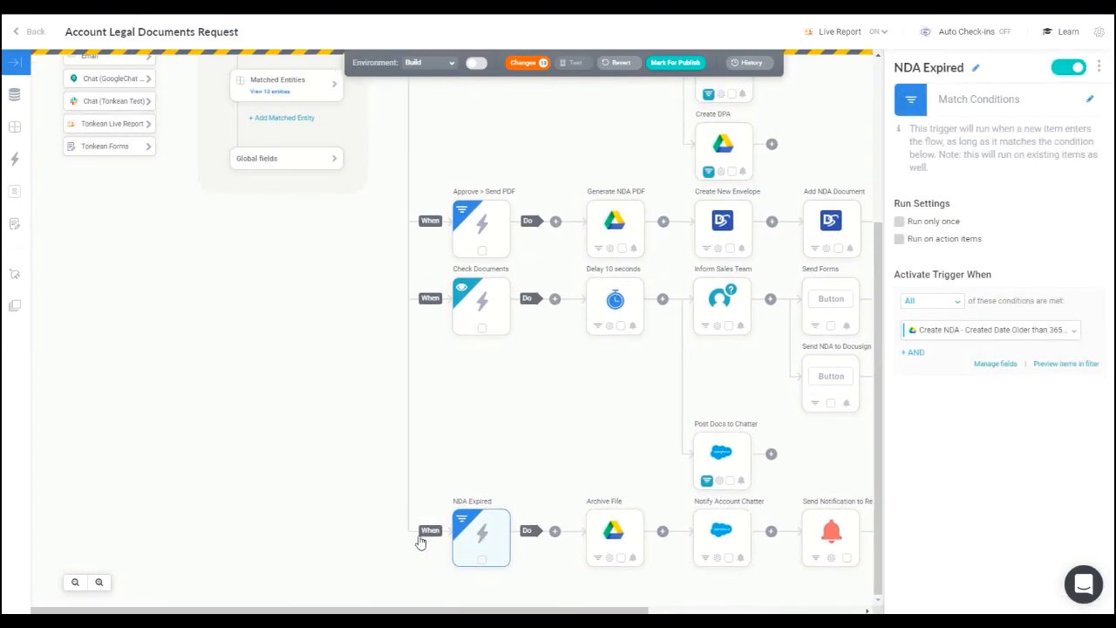
pyautogui.click(1078, 337)
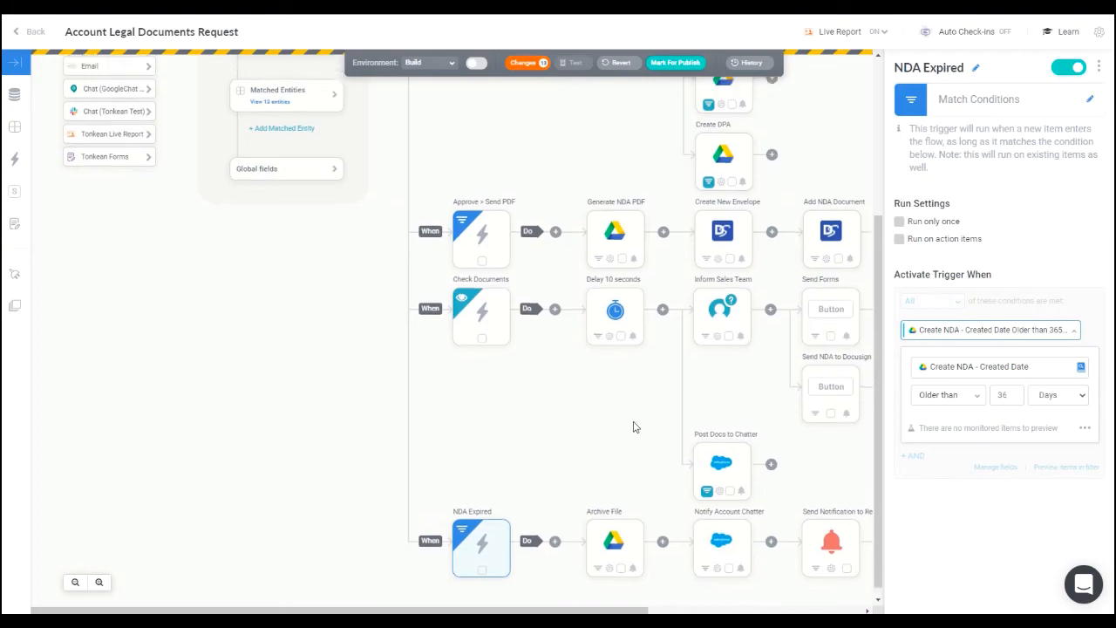
pyautogui.scroll(5, 633, 426)
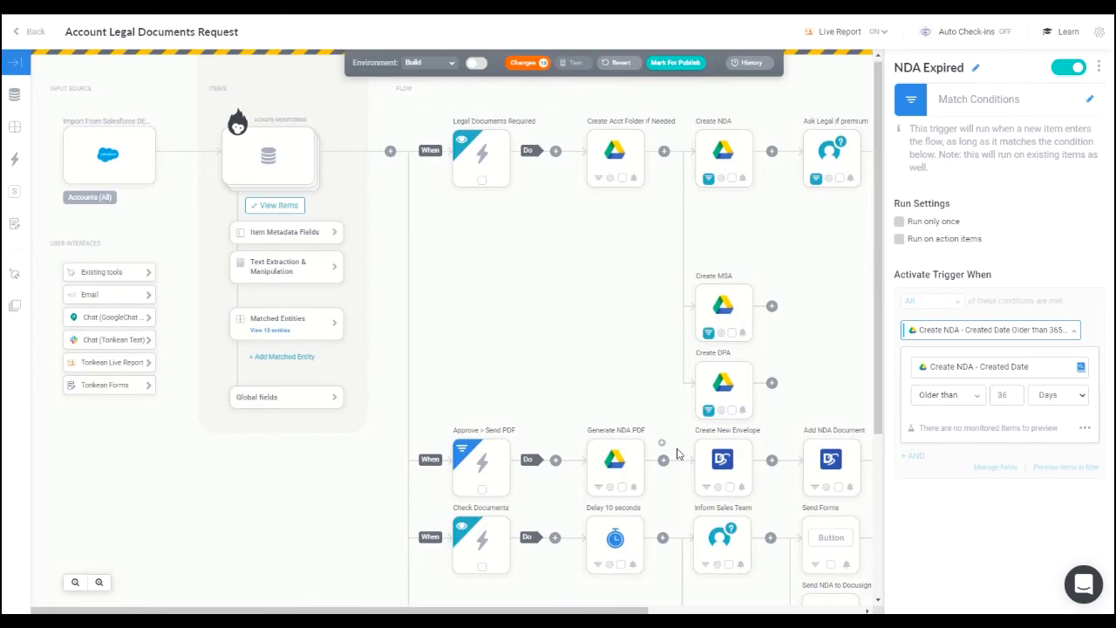
# Review the Archive File action's Google Drive file and destination folder settings, and the actions that follow it
pyautogui.scroll(-3, 665, 436)
pyautogui.click(615, 538)
pyautogui.hscroll(2, 615, 539)
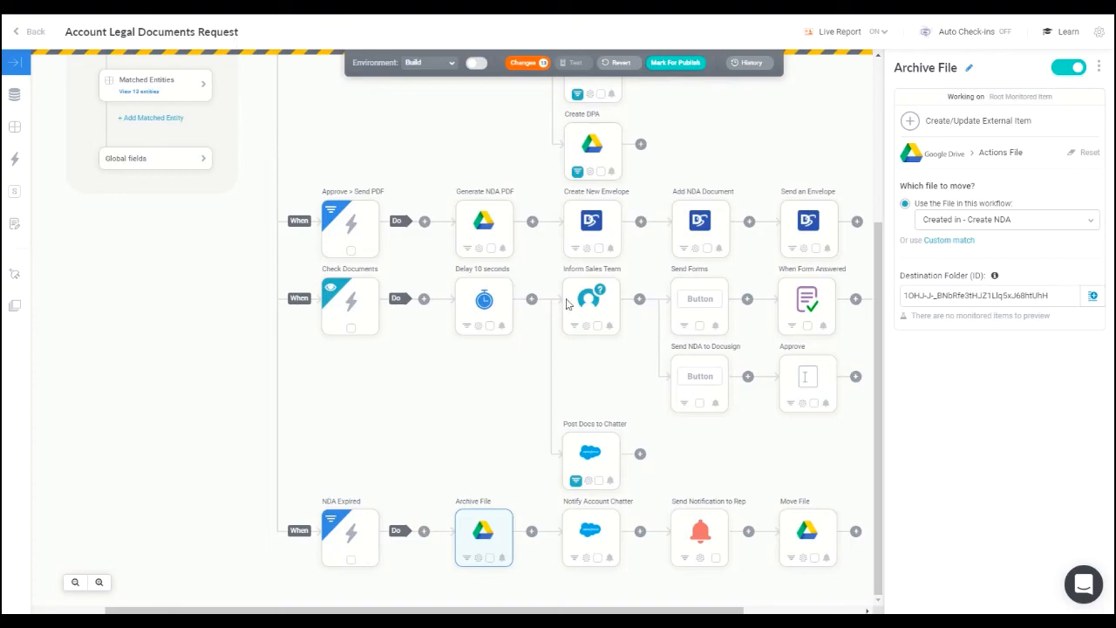
pyautogui.moveTo(723, 610); pyautogui.dragTo(813, 610)
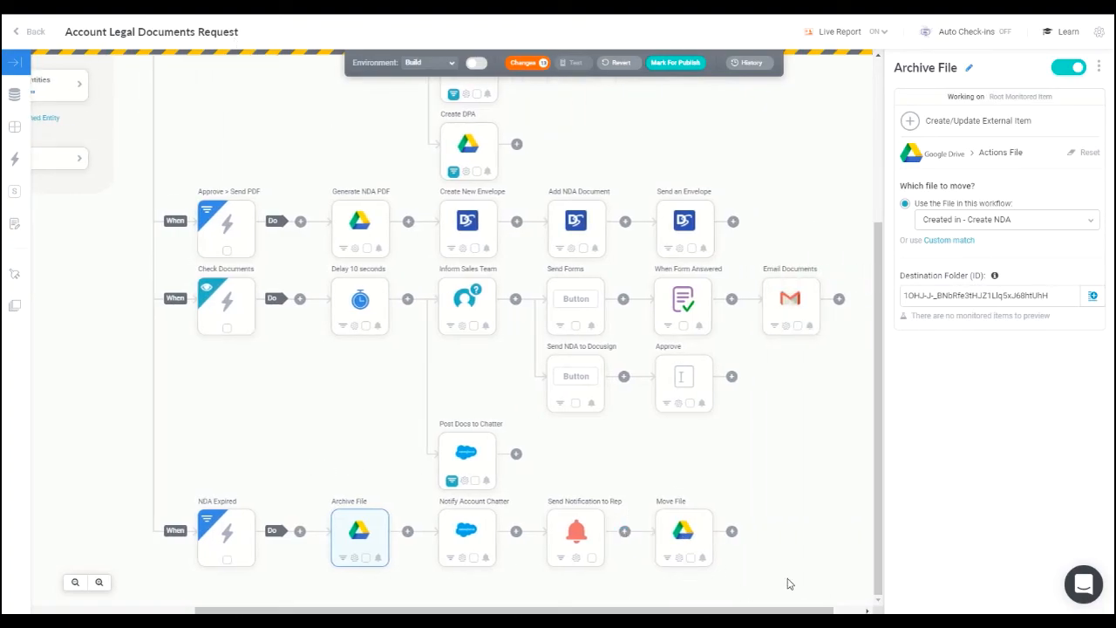
# Add an empty action block after Move File in the NDA Expired branch and look through the available action types
pyautogui.click(733, 529)
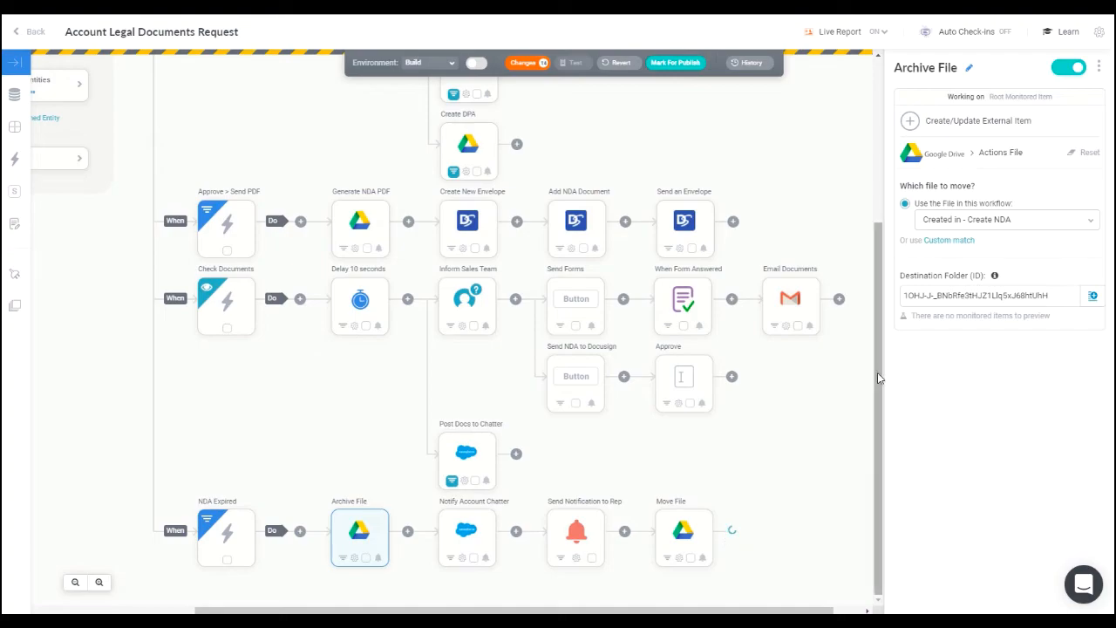
pyautogui.scroll(-3, 994, 431)
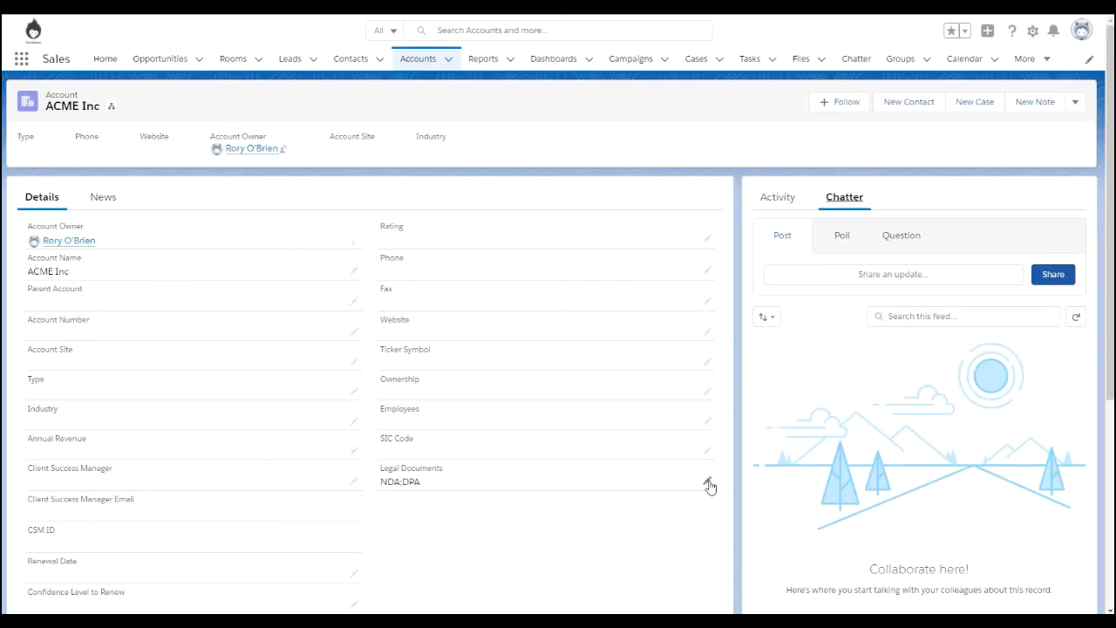
# In Salesforce, add MSA to the chosen Legal Documents of the ACME Inc account and save the record
pyautogui.click(709, 486)
pyautogui.click(410, 513)
pyautogui.scroll(-2, 514, 445)
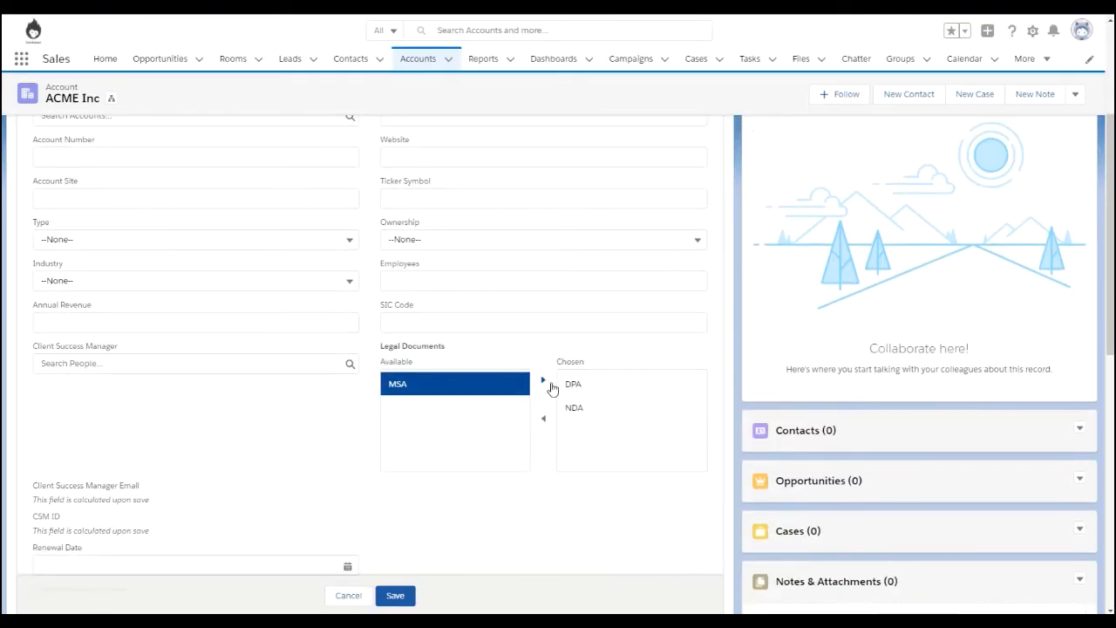
pyautogui.click(542, 379)
pyautogui.click(395, 595)
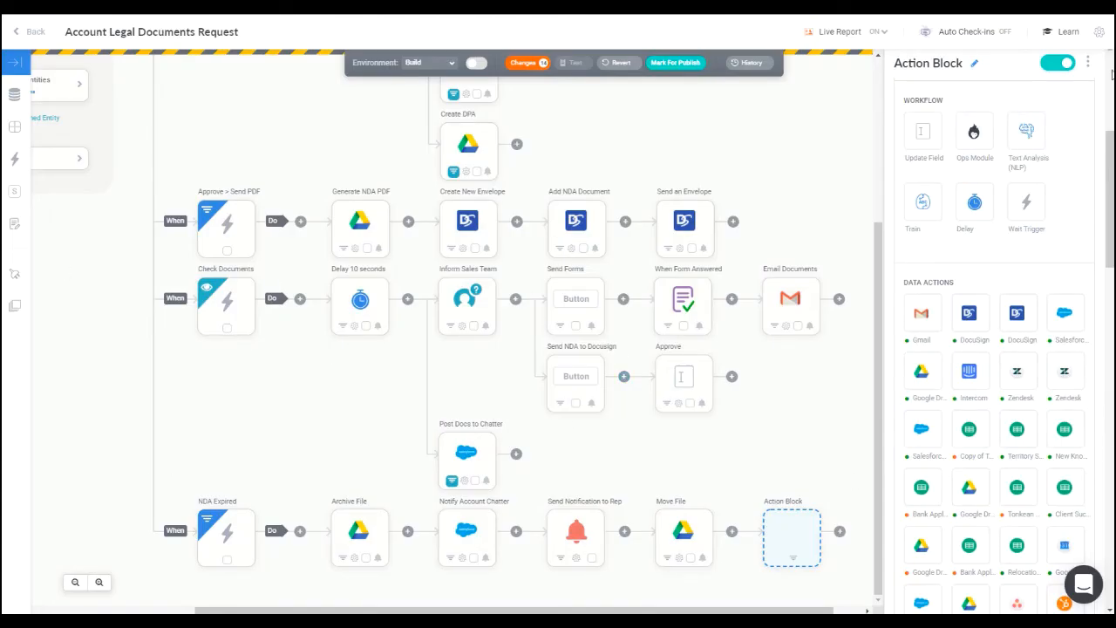
# Switch to Slack's #sales-demo channel and open the ACME Inc DPA document linked in the Tonkean message
pyautogui.scroll(5, 363, 163)
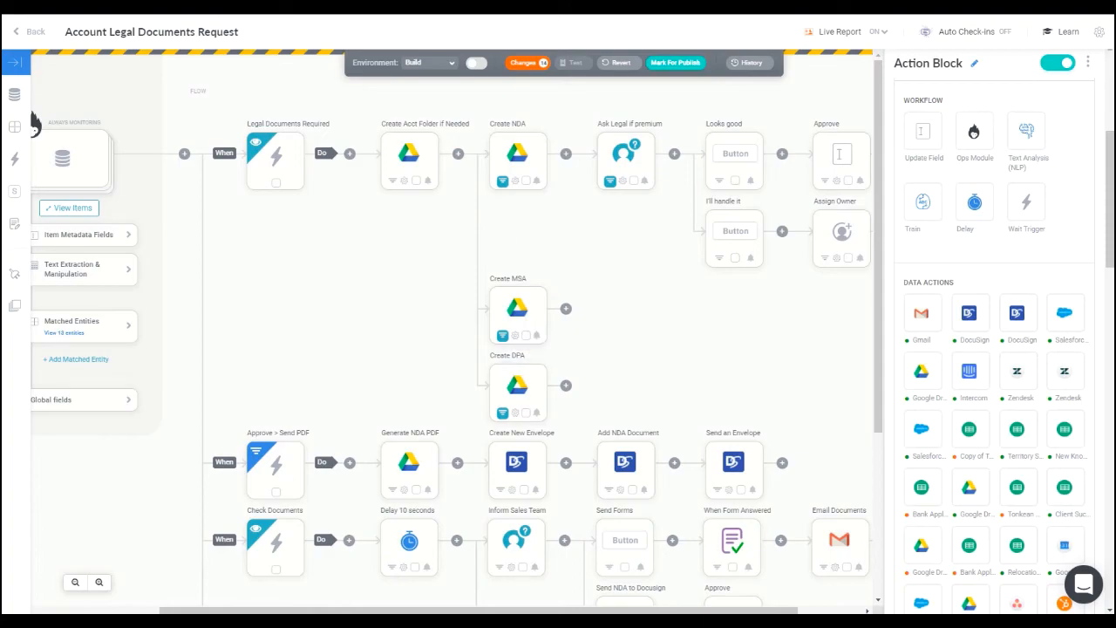
pyautogui.click(375, 622)
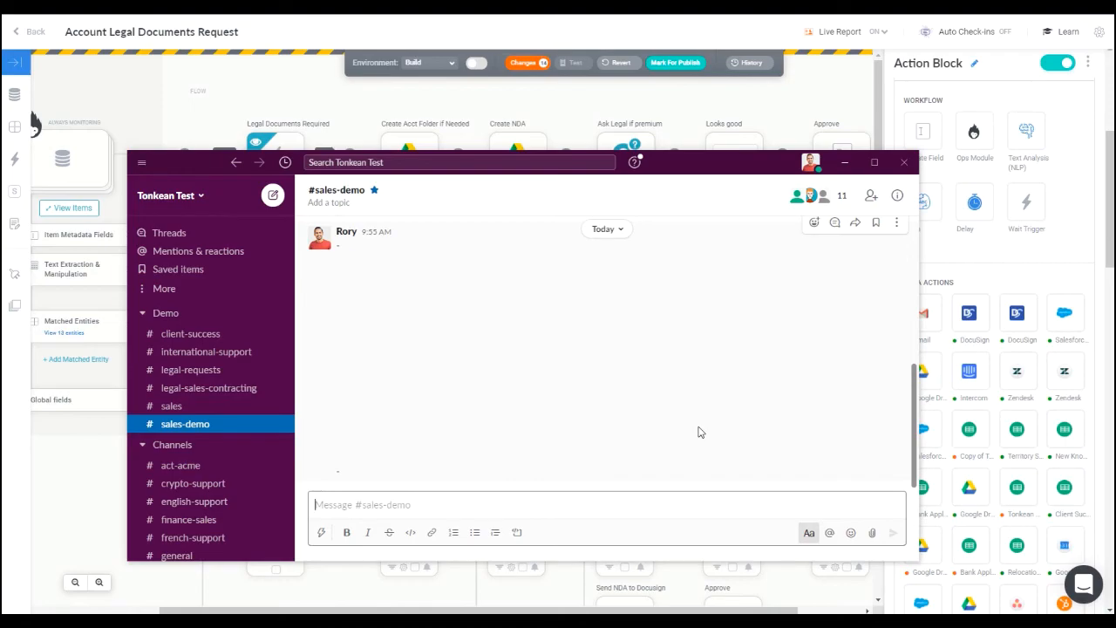
pyautogui.moveTo(337, 389); pyautogui.dragTo(445, 395)
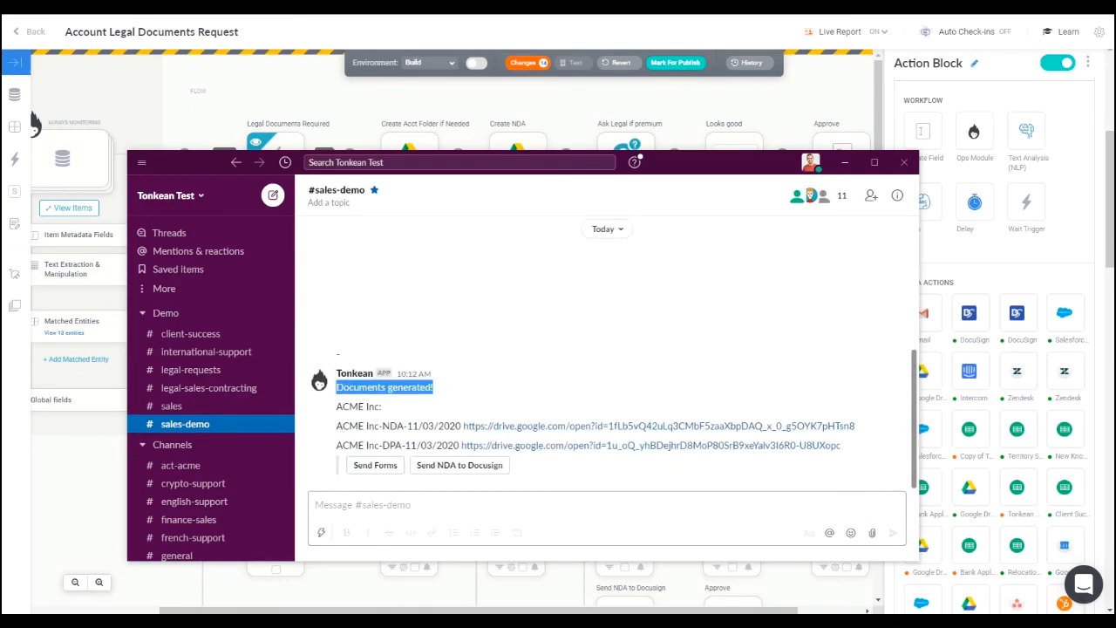
pyautogui.moveTo(365, 446); pyautogui.dragTo(493, 446)
pyautogui.click(569, 451)
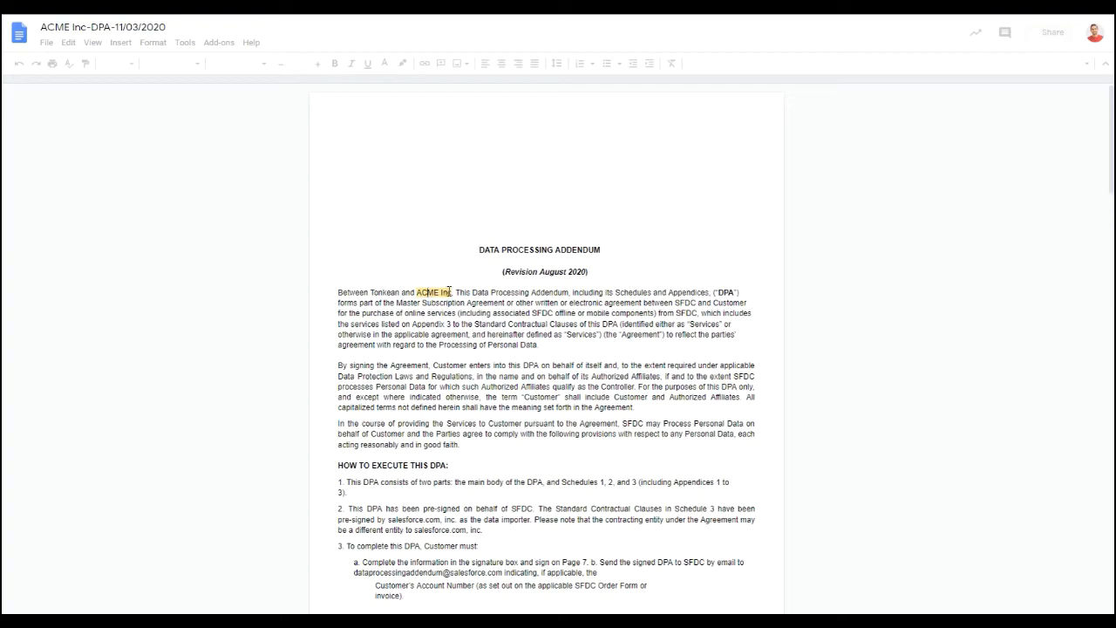
# Review the generated ACME Inc DPA document, checking the customer name in the opening paragraph and the terms that follow
pyautogui.moveTo(452, 292); pyautogui.dragTo(416, 290)
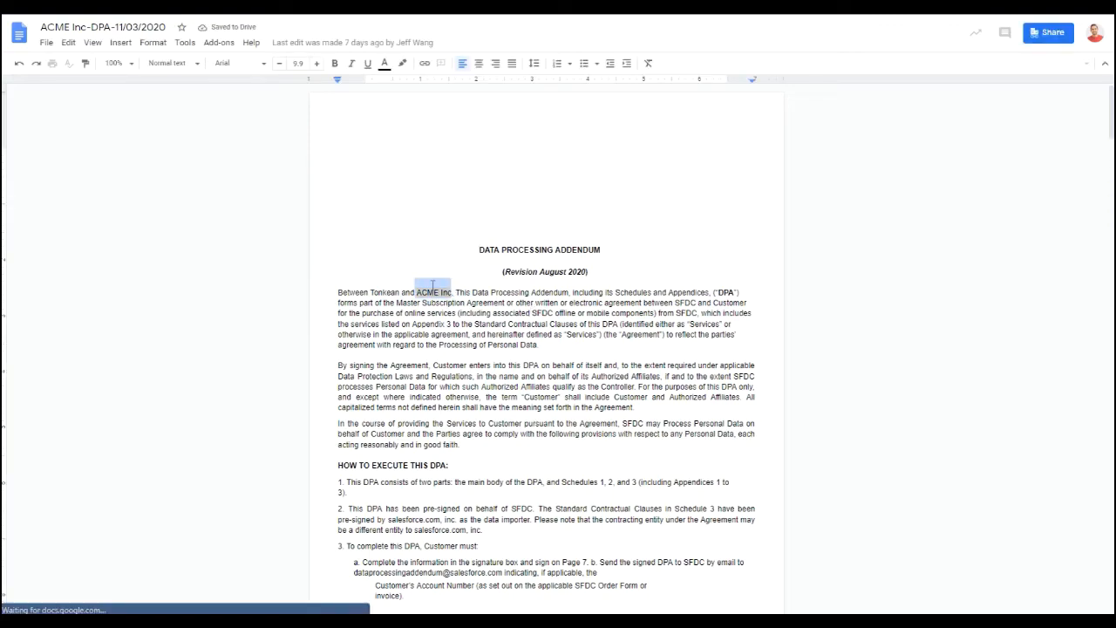
pyautogui.scroll(-3, 506, 311)
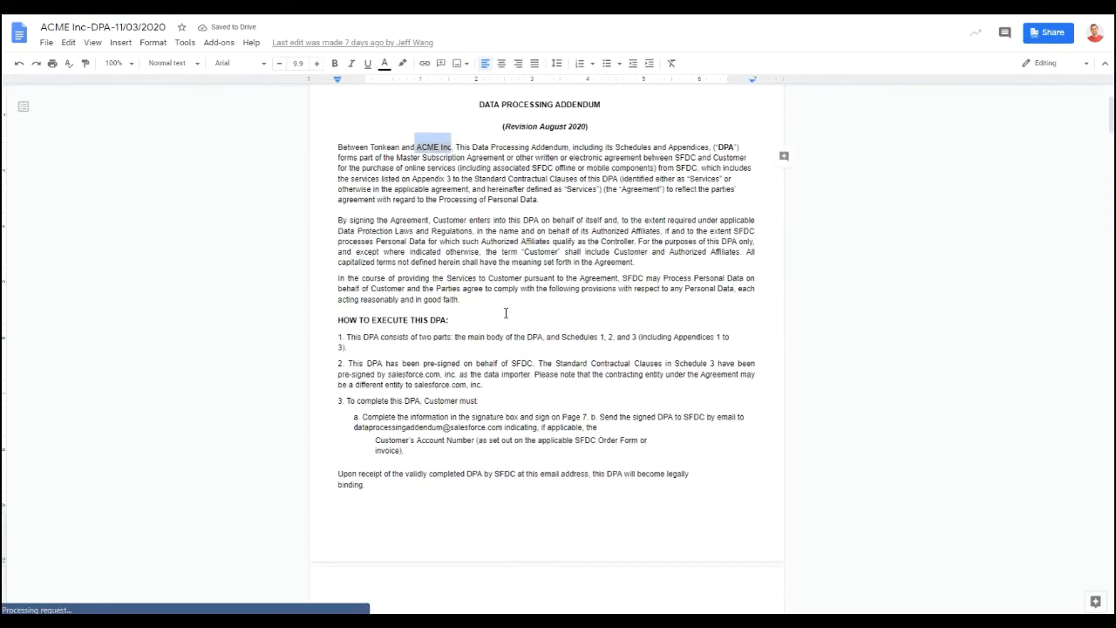
pyautogui.scroll(-6, 468, 387)
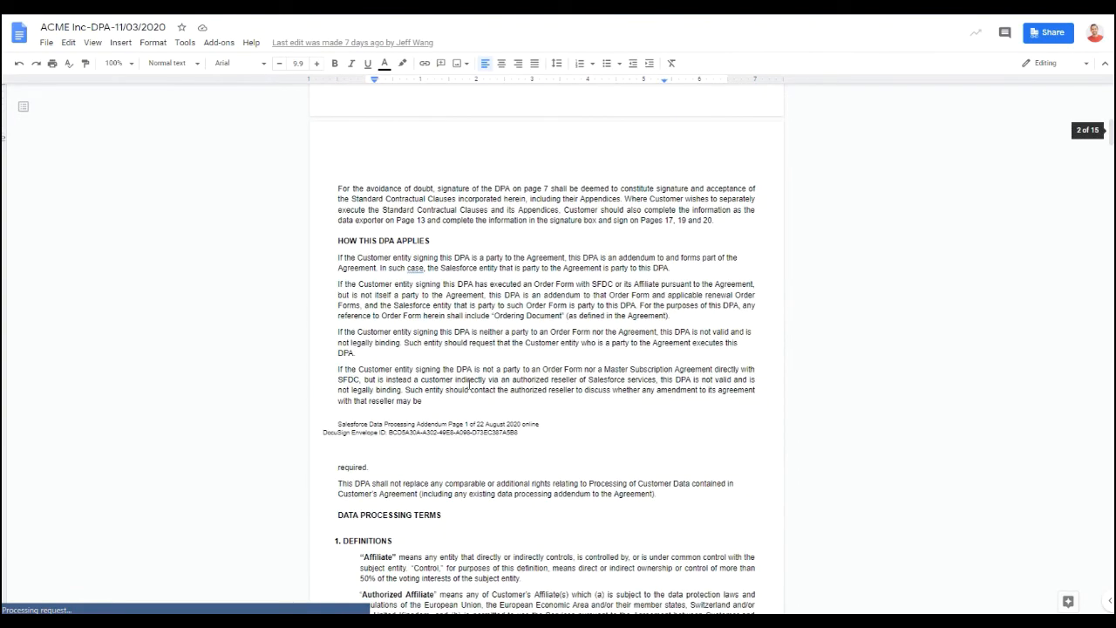
pyautogui.scroll(-11, 468, 383)
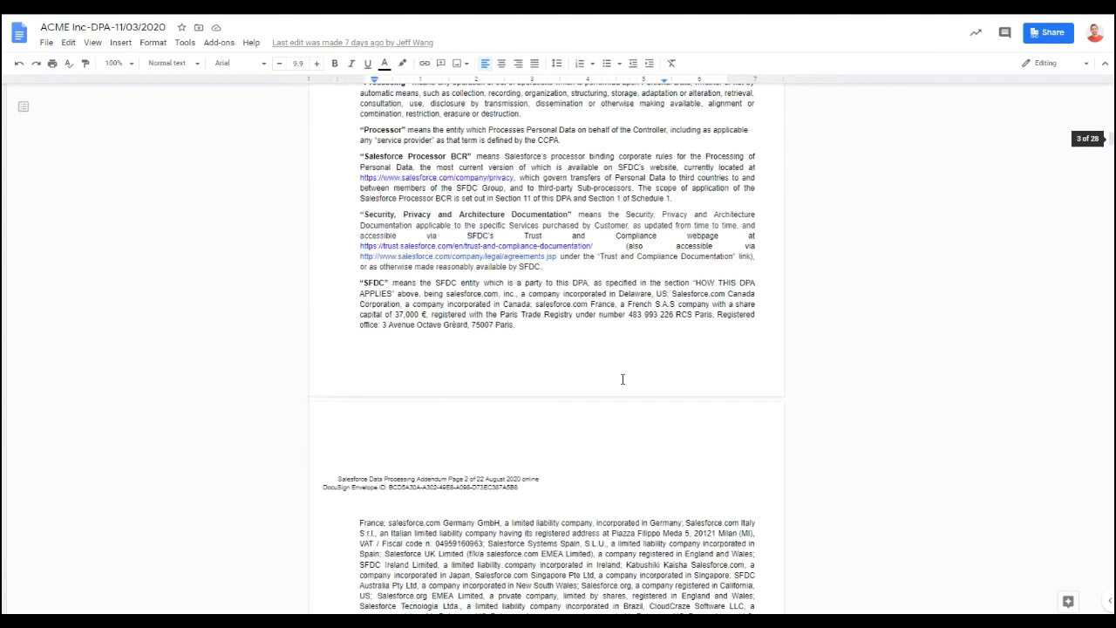
pyautogui.moveTo(1111, 144); pyautogui.dragTo(1111, 87)
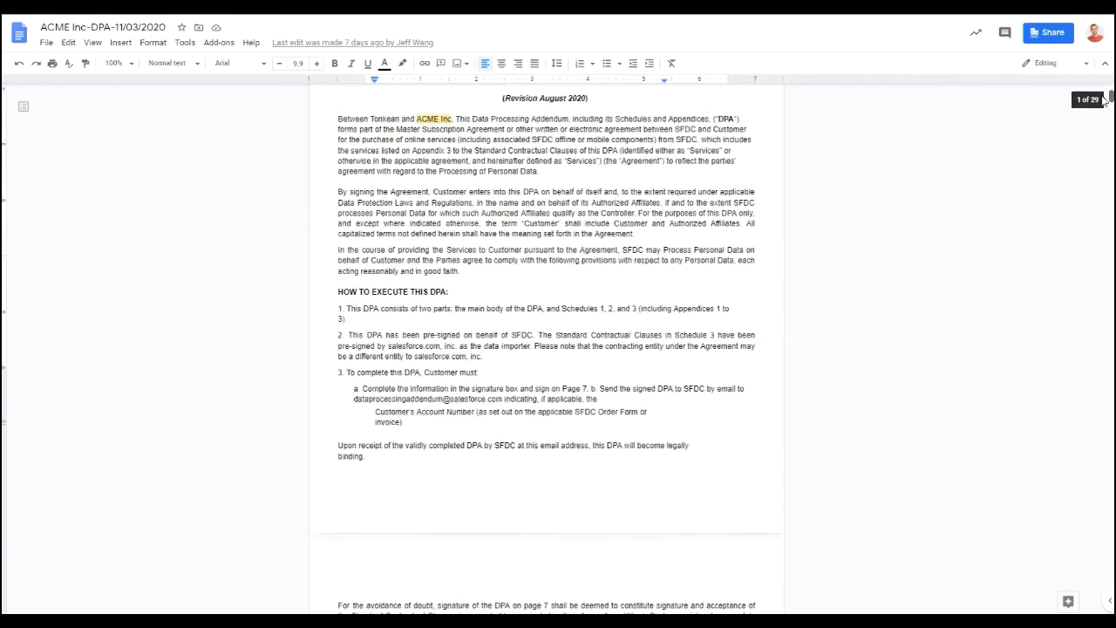
pyautogui.moveTo(434, 365); pyautogui.dragTo(779, 373)
pyautogui.click(542, 422)
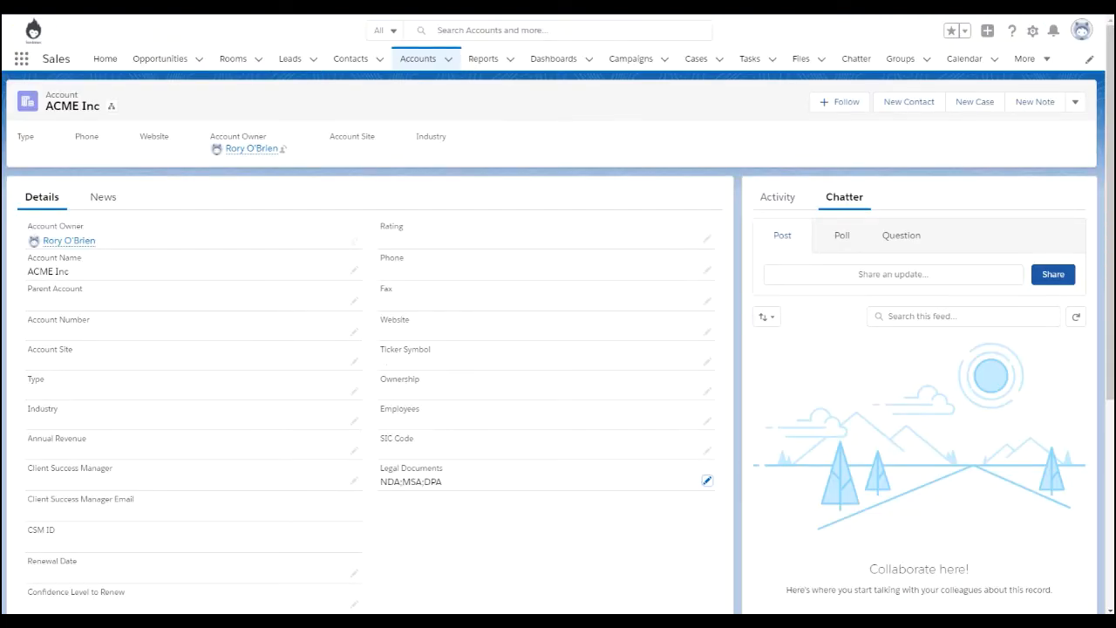
# Return to Slack and post the reply "asdfadsf" in the thread of Tonkean's generated documents message
pyautogui.hotkey('alt', 'Tab')
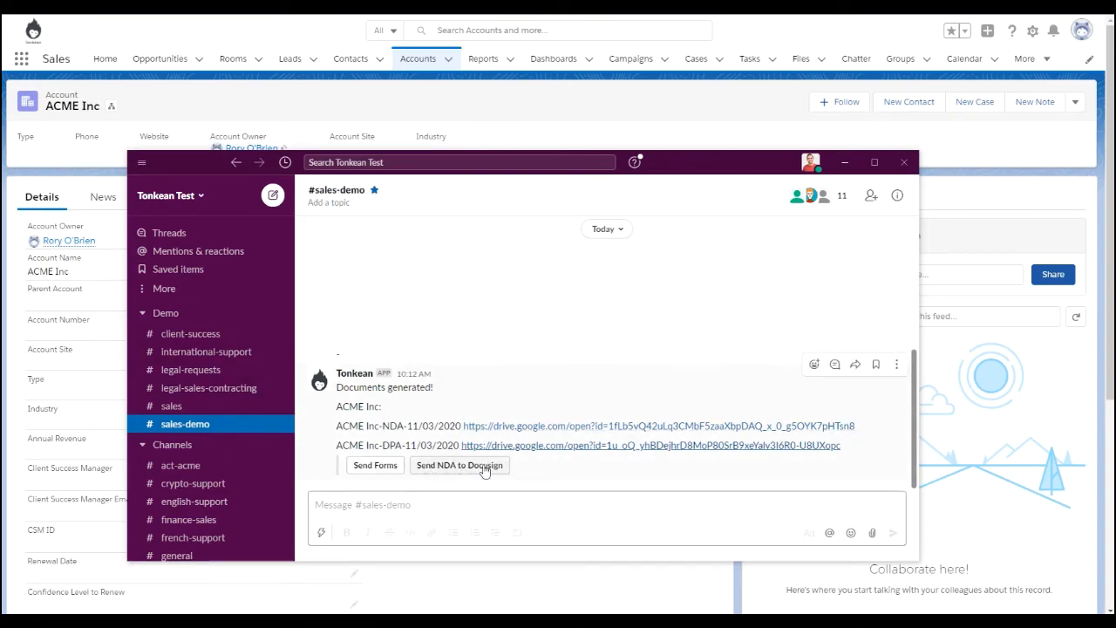
pyautogui.click(834, 364)
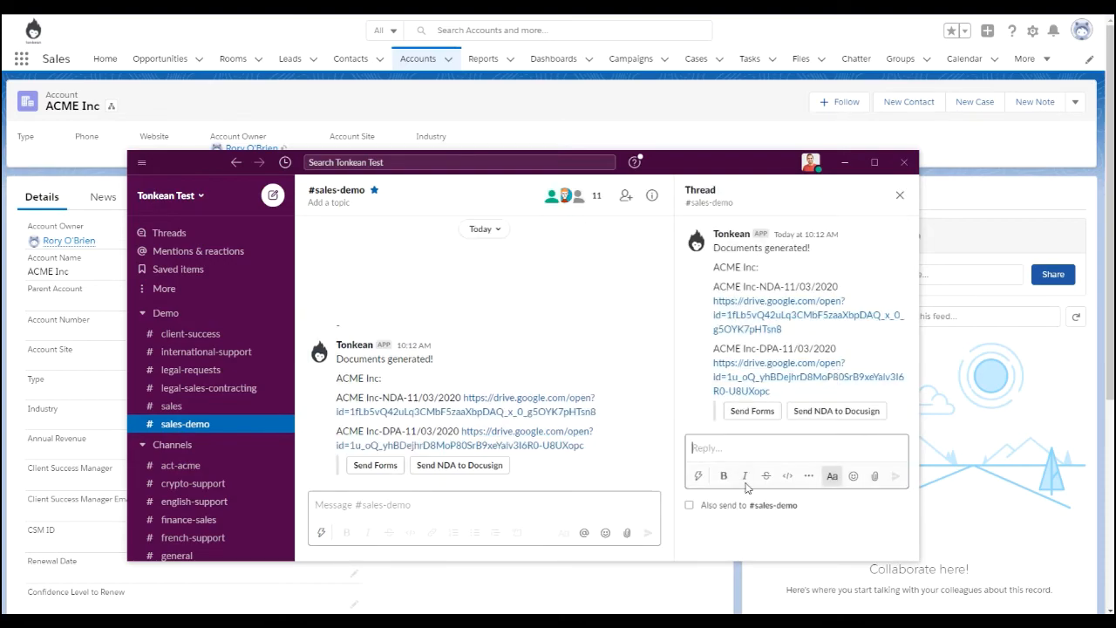
pyautogui.write('asdfadsf')
pyautogui.press('Return')
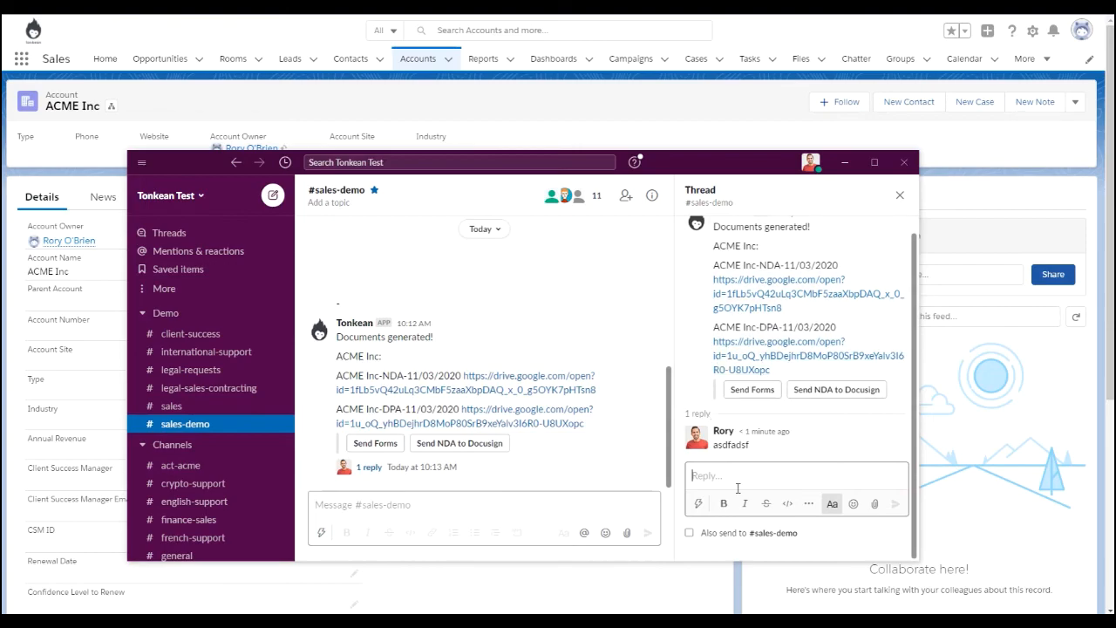
# Examine the test reply in the thread under the generated documents message
pyautogui.moveTo(761, 454)
pyautogui.mouseDown()
pyautogui.moveTo(742, 458)
pyautogui.moveTo(756, 452)
pyautogui.mouseUp()
pyautogui.click(739, 444)
pyautogui.click(756, 452)
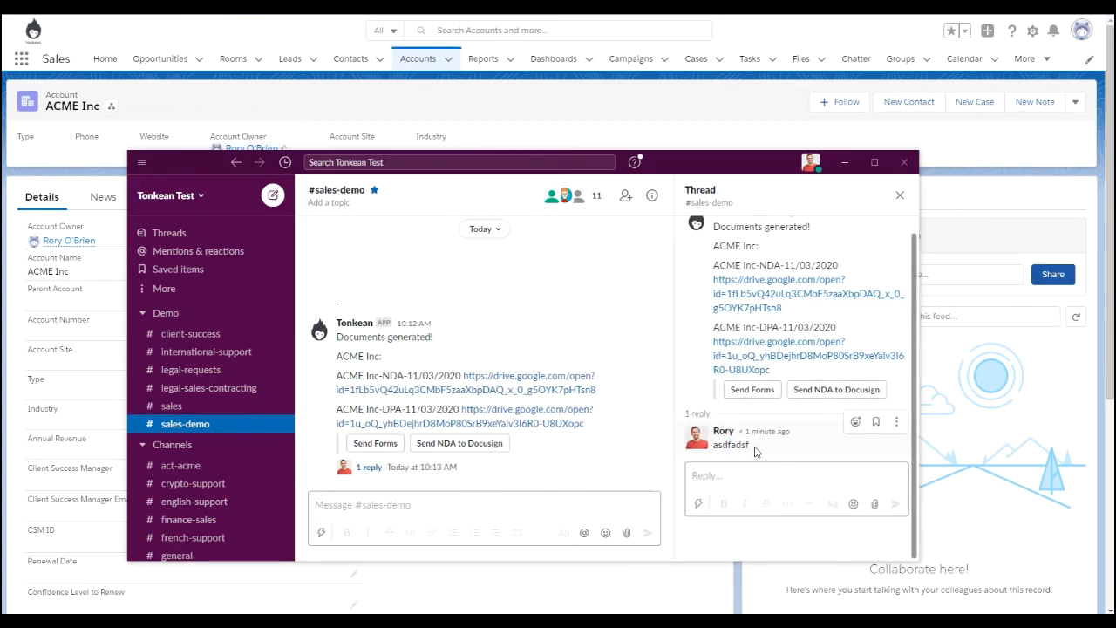
pyautogui.click(186, 108)
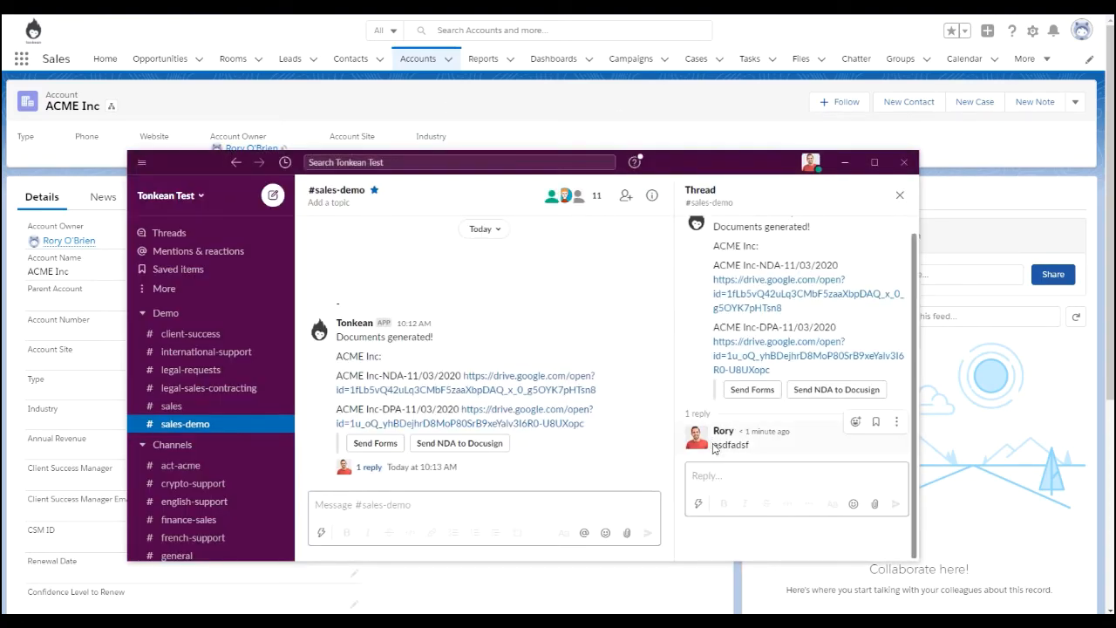
pyautogui.moveTo(715, 446); pyautogui.dragTo(778, 455)
pyautogui.click(755, 451)
pyautogui.doubleClick(728, 445)
pyautogui.click(747, 446)
pyautogui.doubleClick(723, 446)
pyautogui.click(764, 453)
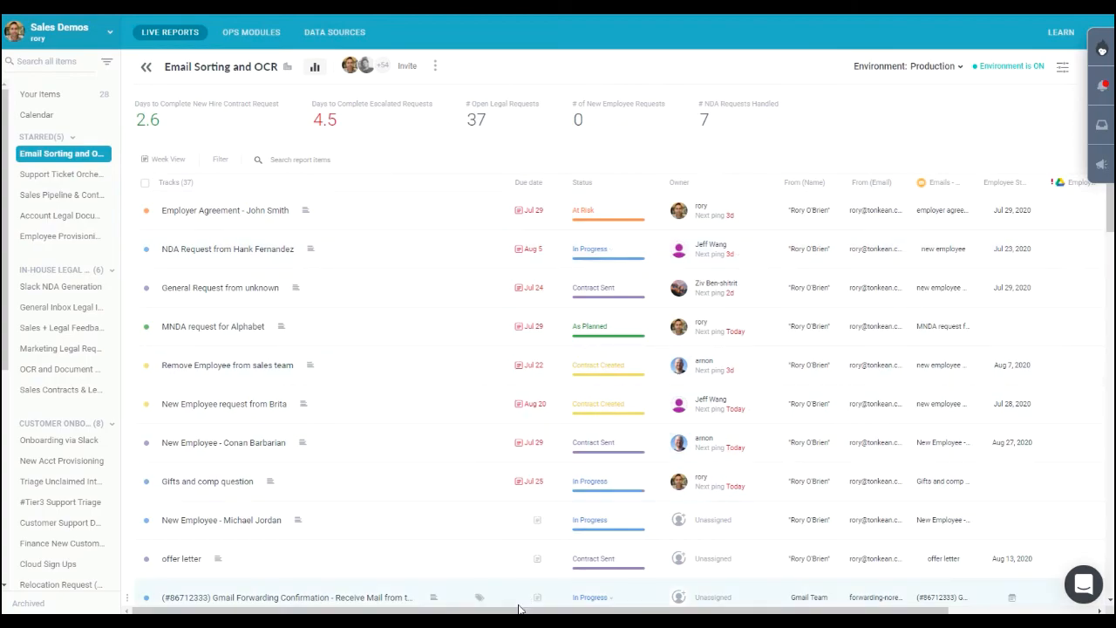
# Review the Email Sorting and OCR live report in Tonkean, covering its summary metrics, request list, statuses, owners and further columns
pyautogui.moveTo(510, 612); pyautogui.dragTo(654, 613)
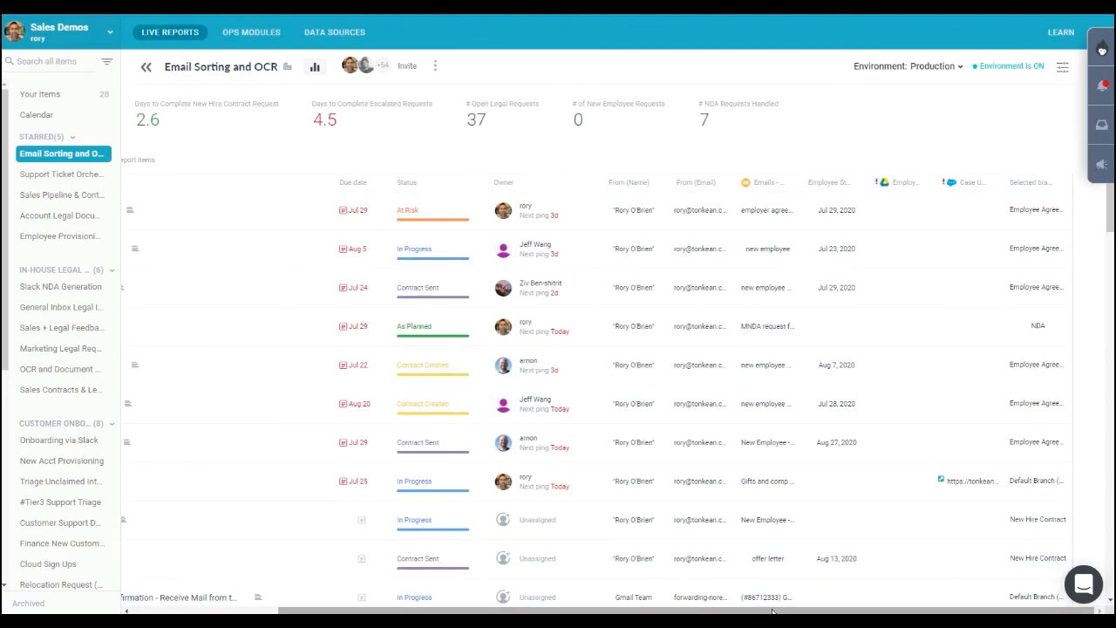
pyautogui.moveTo(771, 610); pyautogui.dragTo(584, 608)
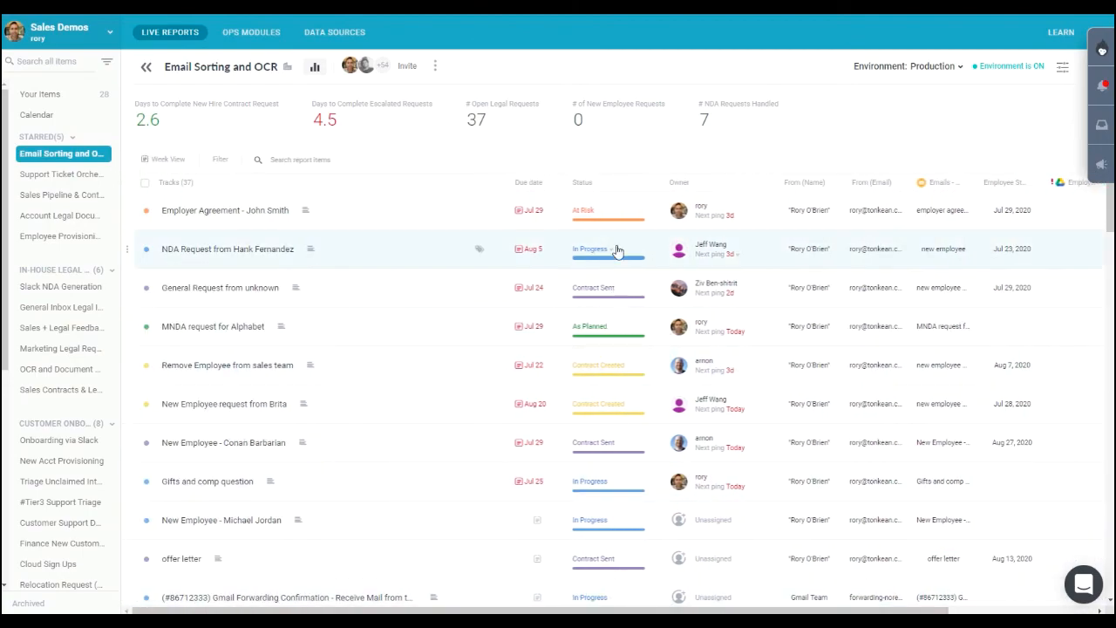
pyautogui.scroll(-3, 164, 433)
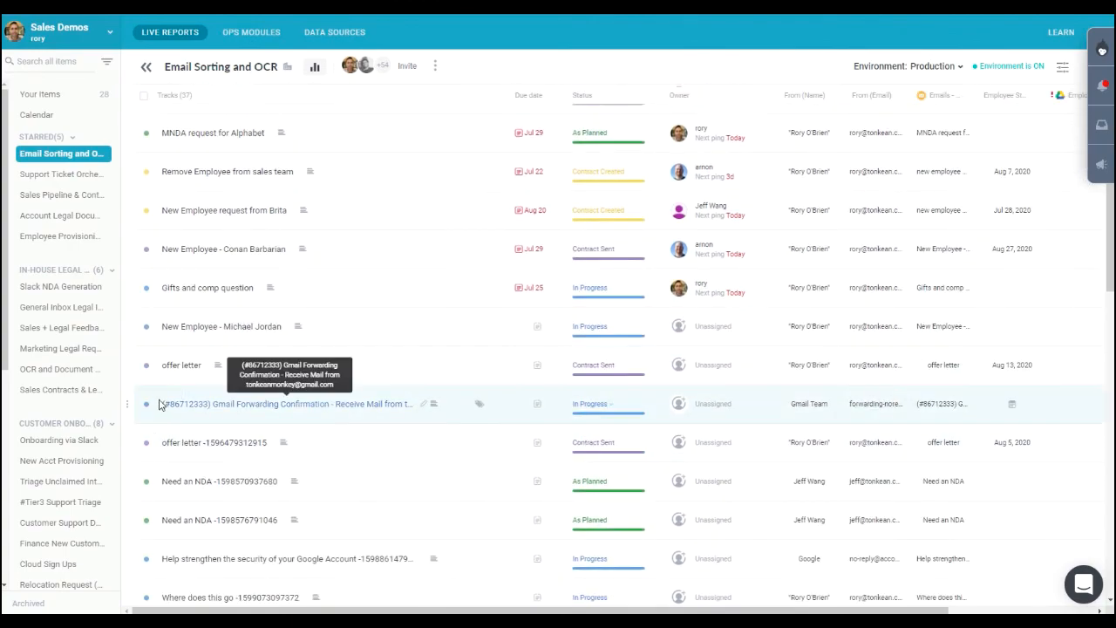
pyautogui.scroll(3, 602, 400)
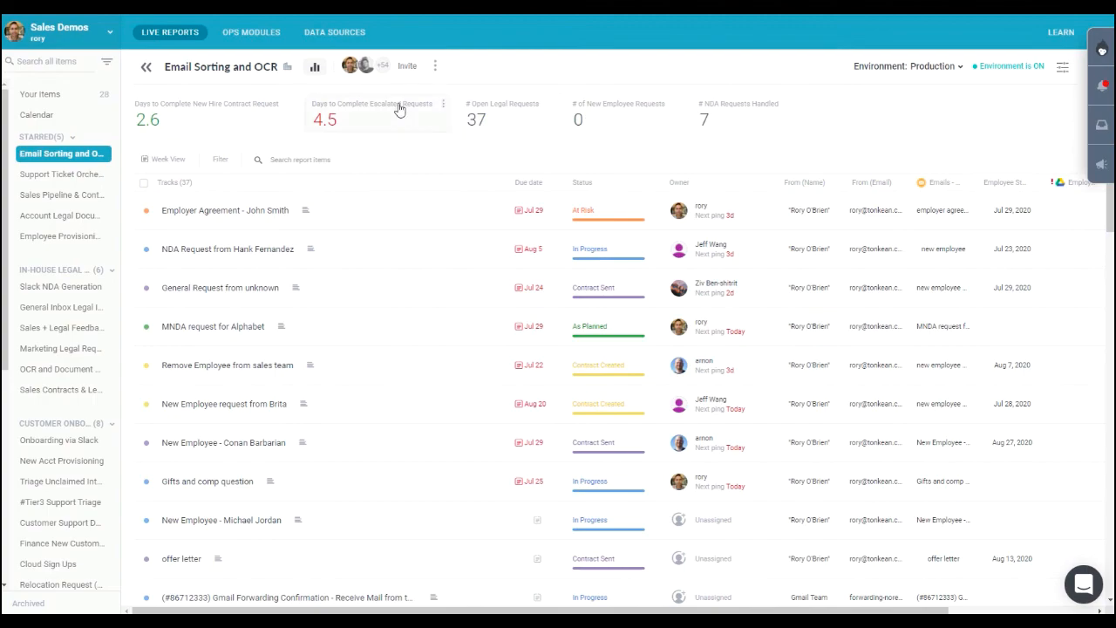
pyautogui.moveTo(708, 610)
pyautogui.mouseDown()
pyautogui.moveTo(759, 613)
pyautogui.moveTo(701, 611)
pyautogui.mouseUp()
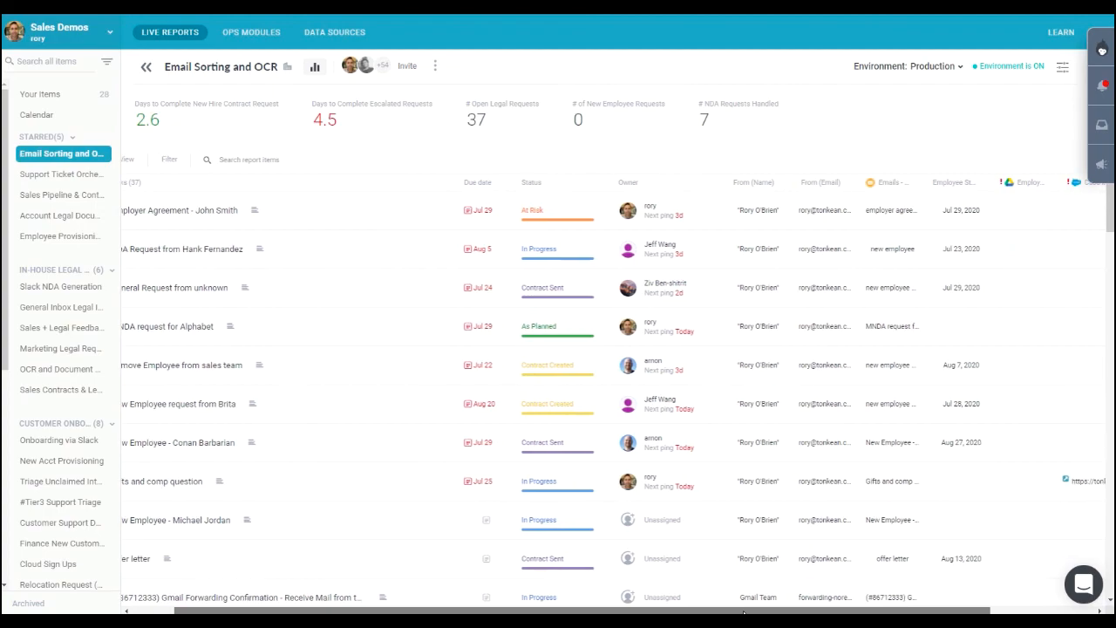